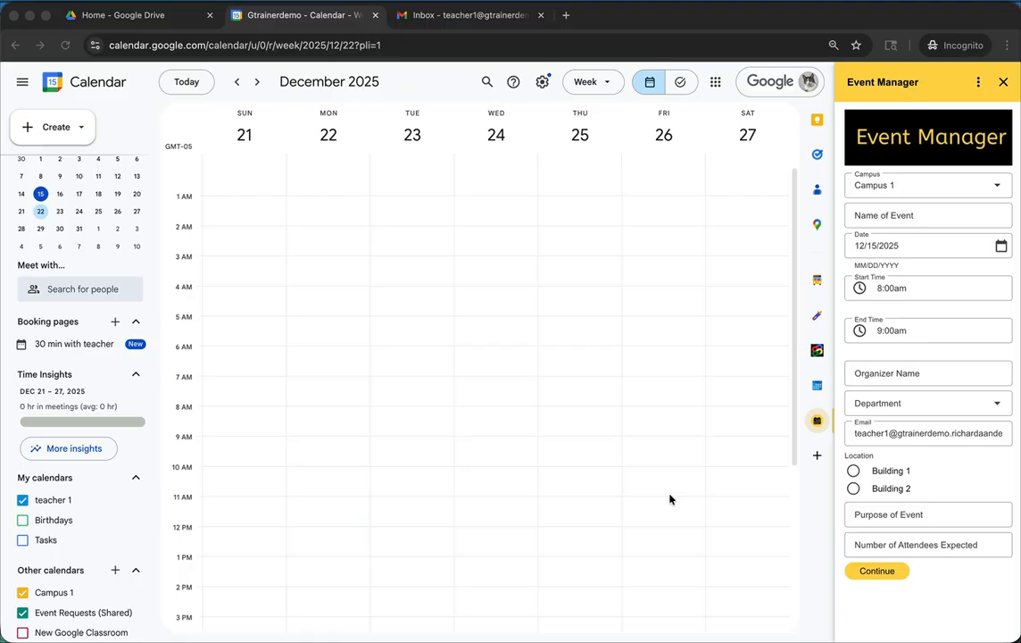
- Switch the event form's campus to Campus 2 and back to Campus 1
mouse_move(735, 640)
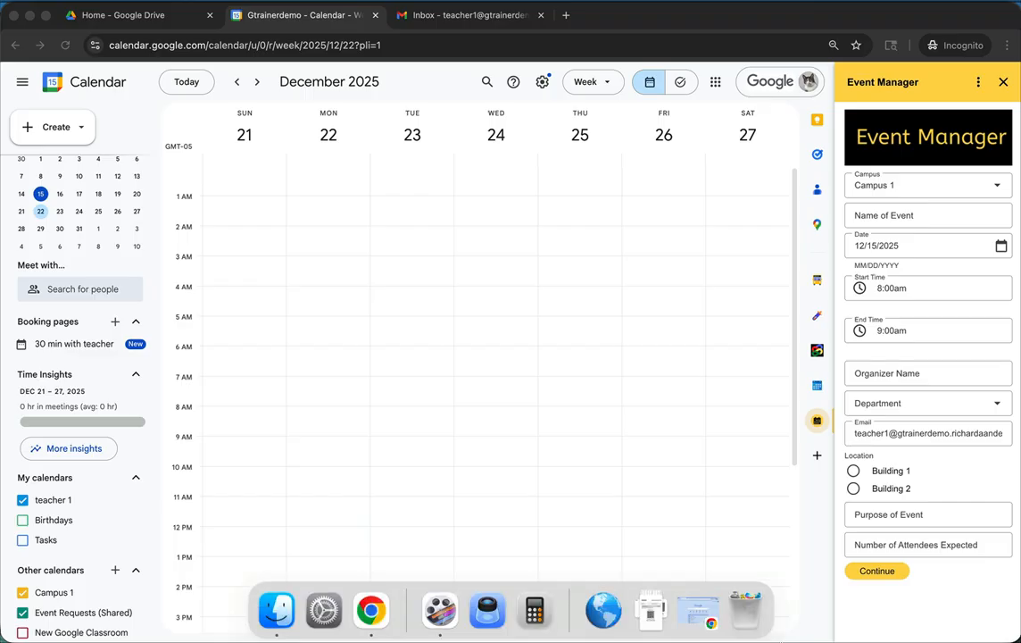
click(999, 187)
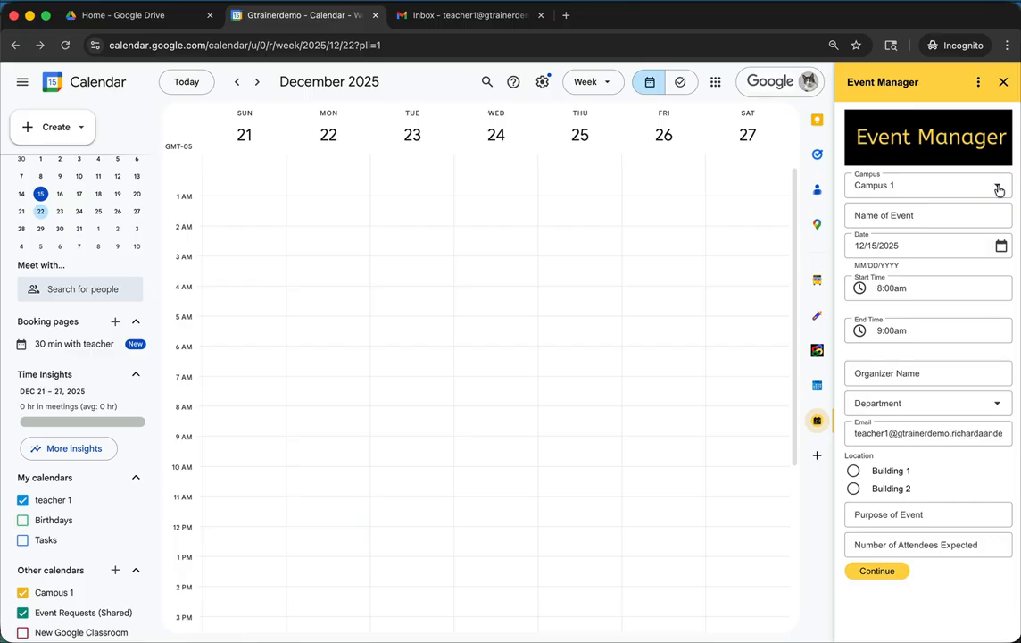
click(998, 189)
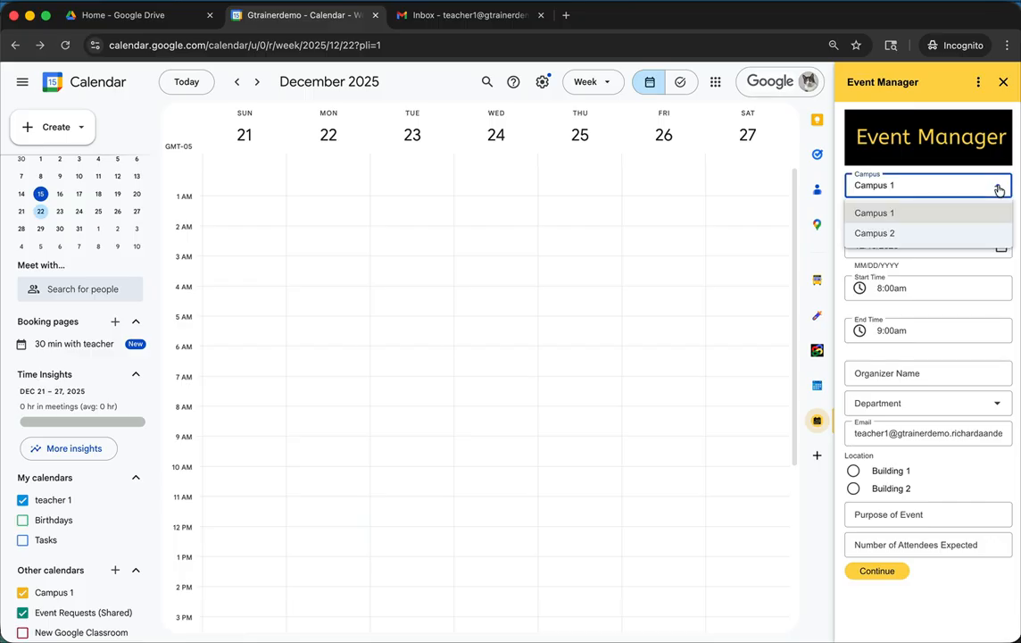
click(876, 234)
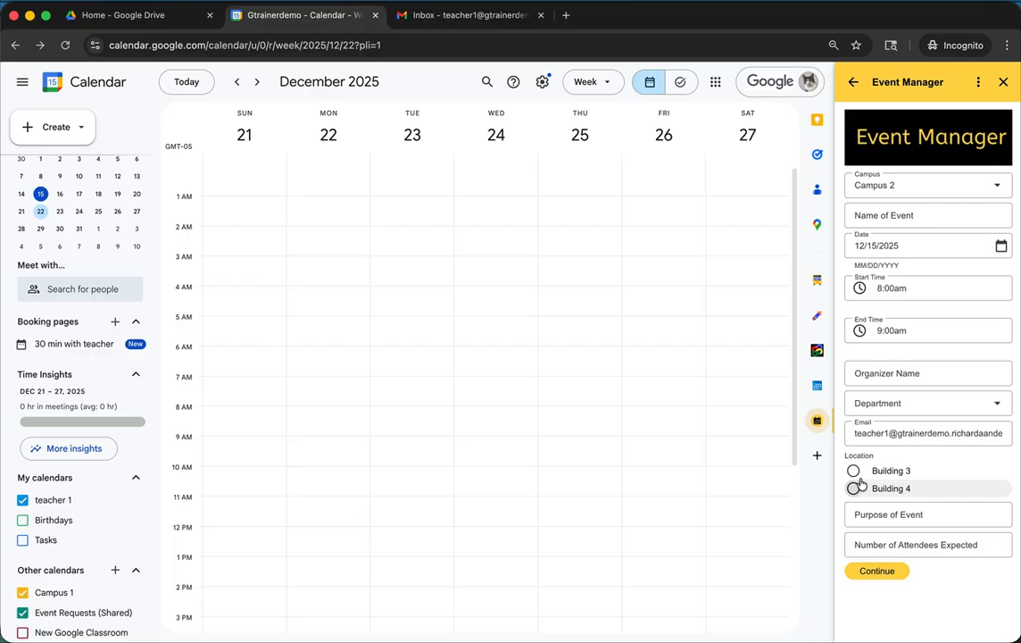
click(997, 186)
click(968, 214)
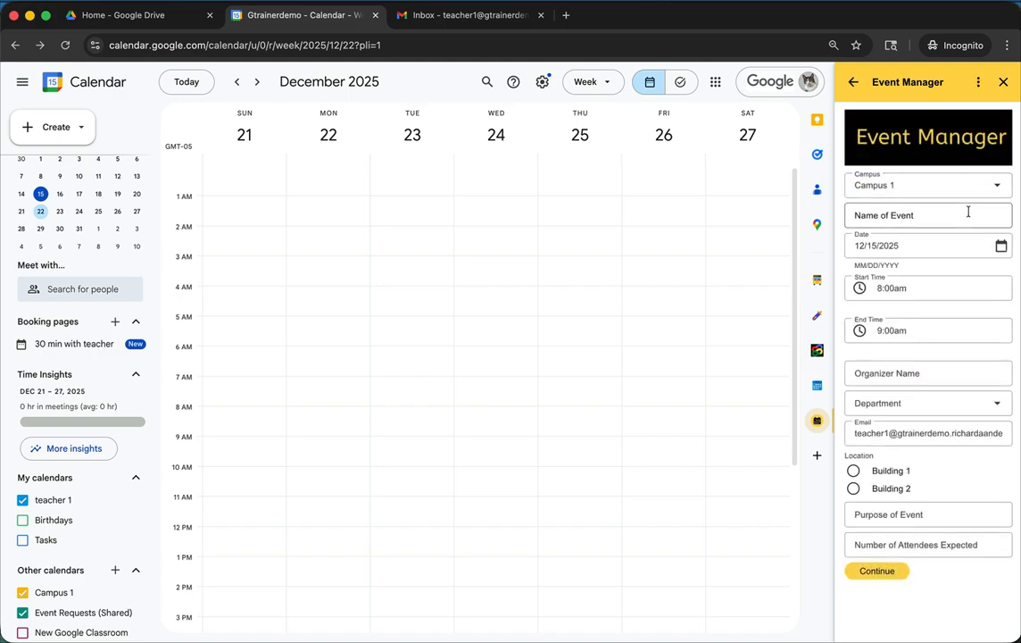
- Name the event "US Band Concert" and set its date to 12/22/2025
click(911, 218)
text(U)
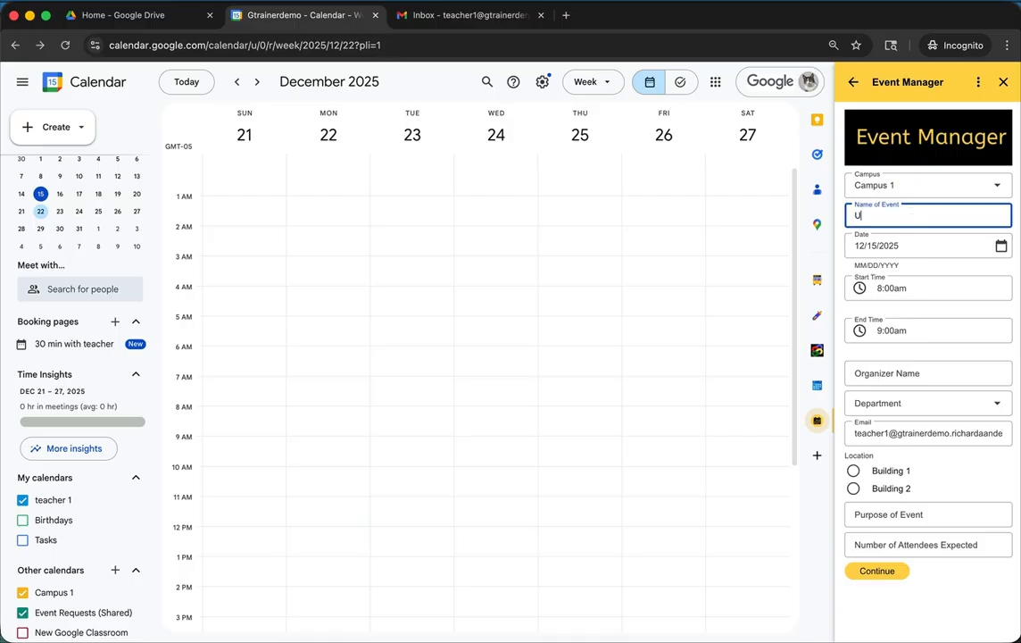
text(S Band Concert)
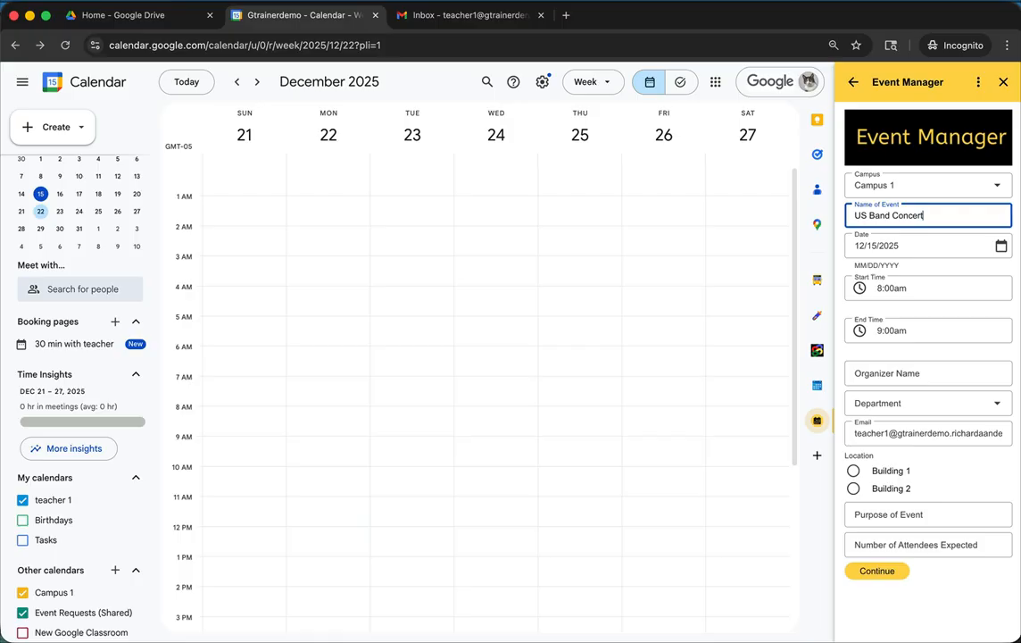
click(1002, 245)
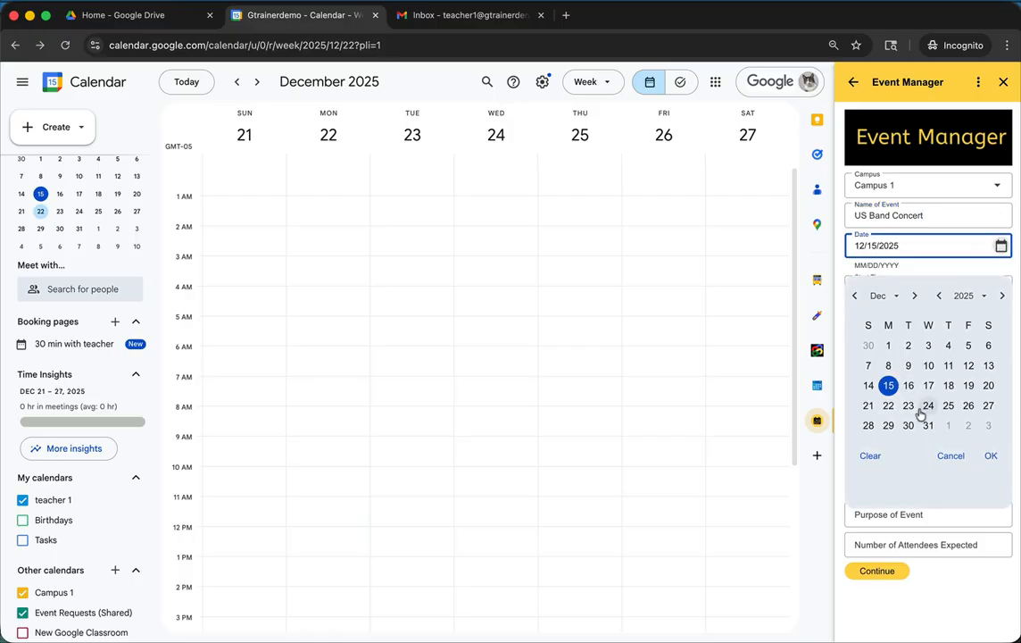
click(889, 406)
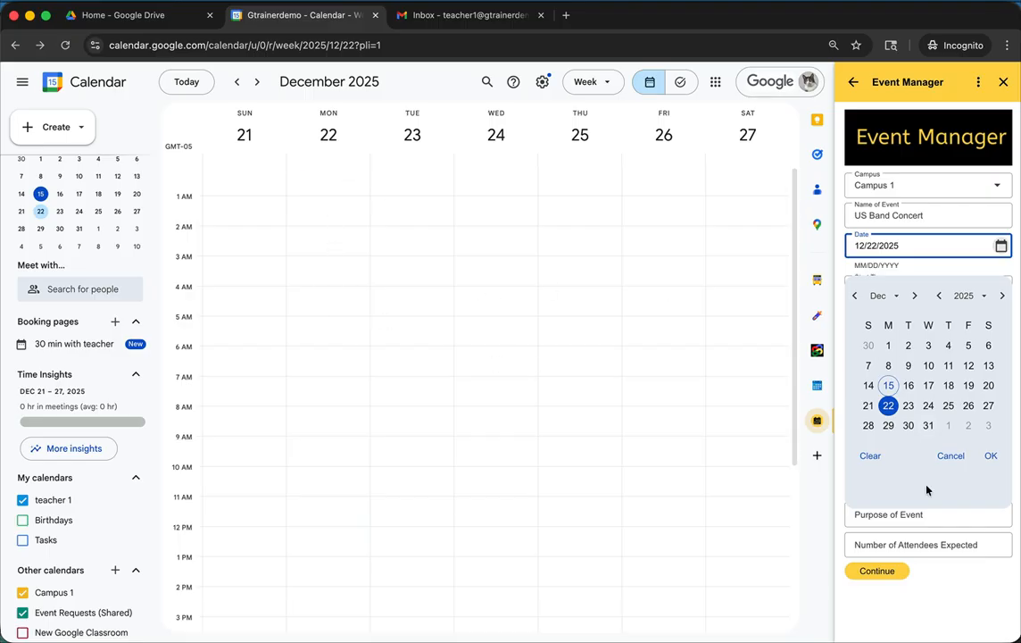
click(990, 455)
- Set the event's start time to 7:00pm and its end time to 8:30pm
click(925, 289)
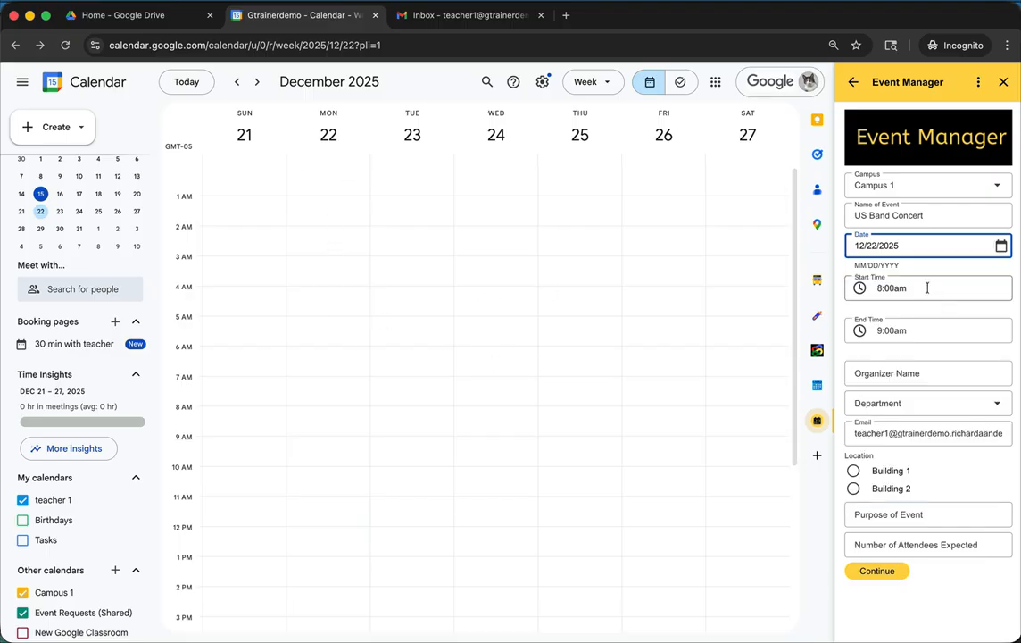
scroll(930, 426, down, 15)
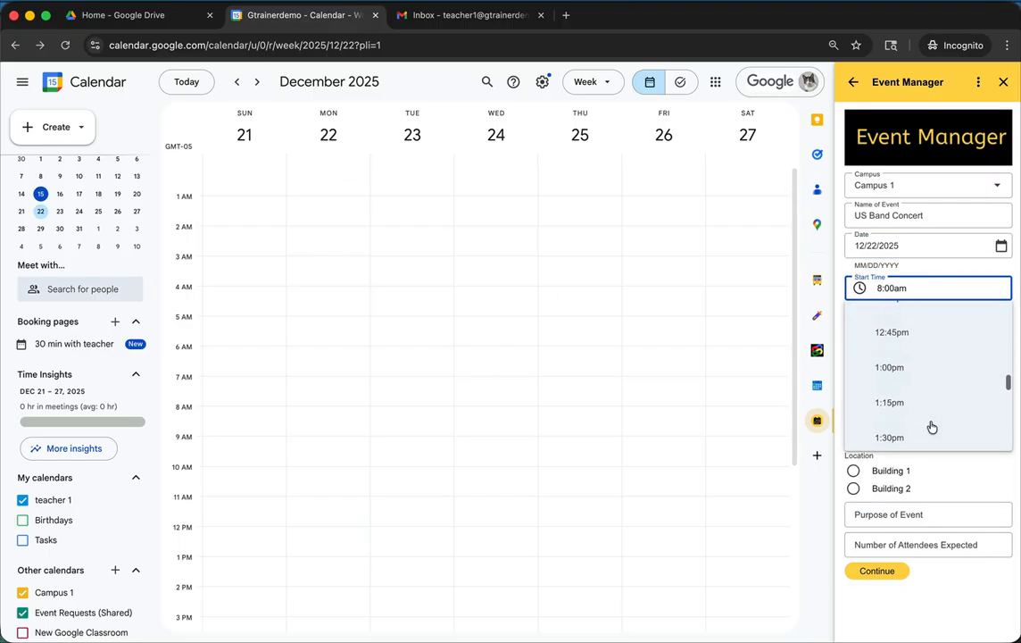
scroll(931, 427, down, 4)
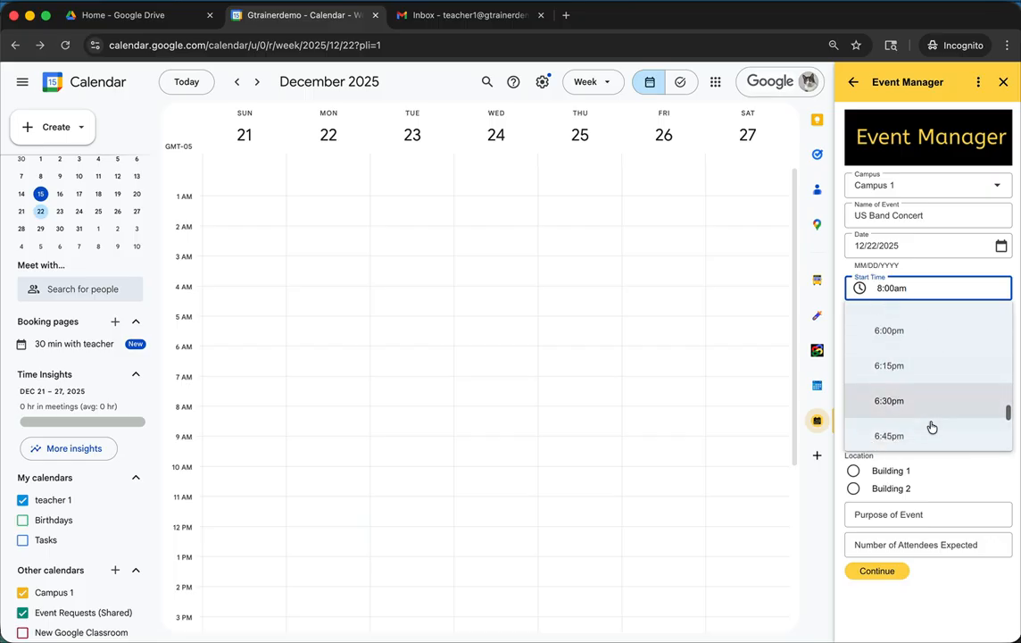
click(919, 419)
click(961, 330)
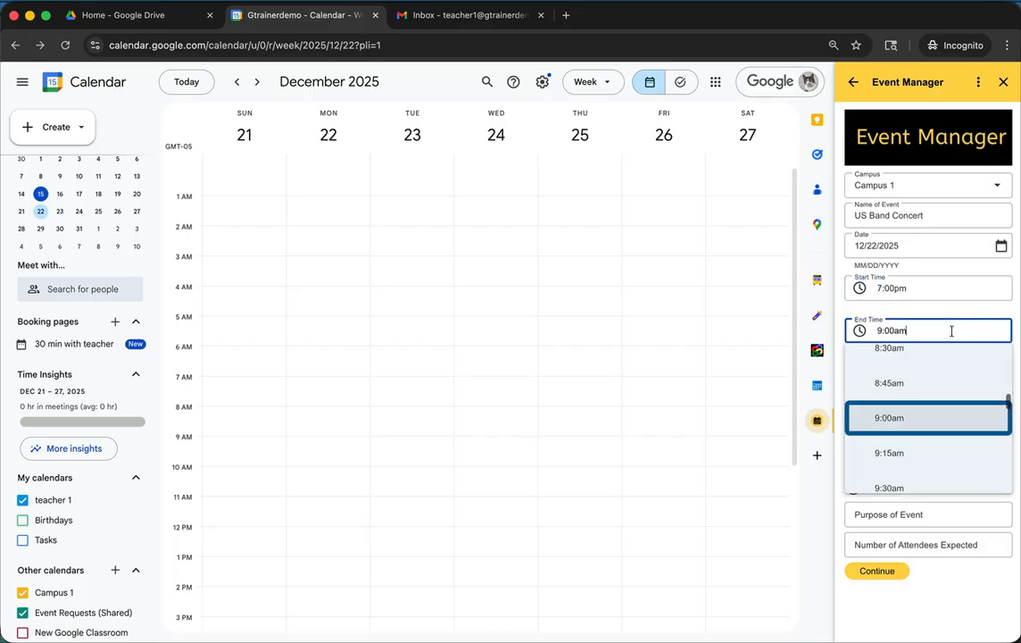
scroll(907, 449, down, 8)
scroll(907, 470, down, 7)
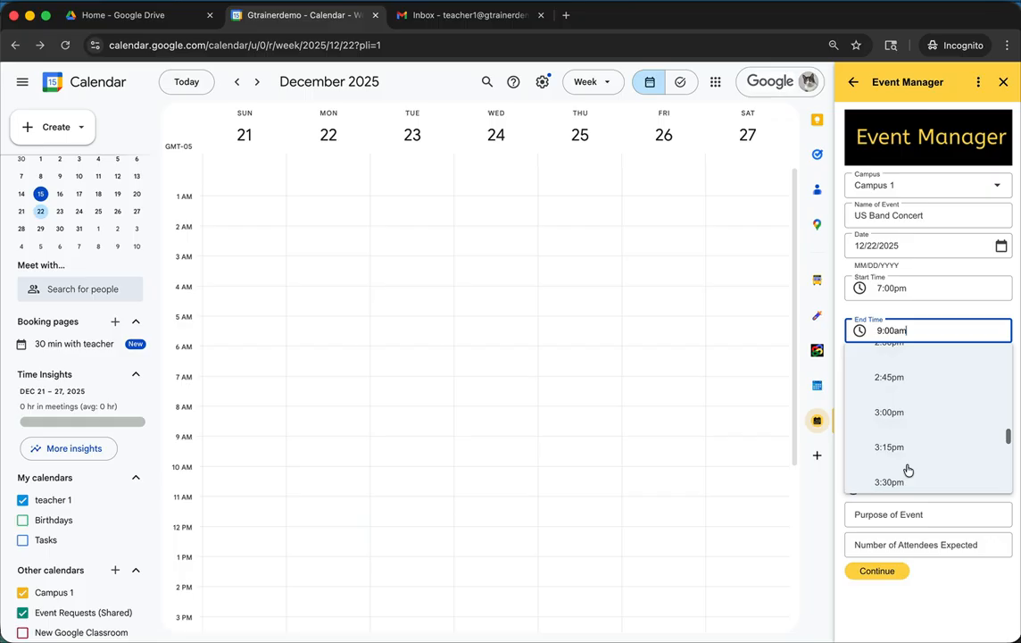
scroll(908, 470, down, 4)
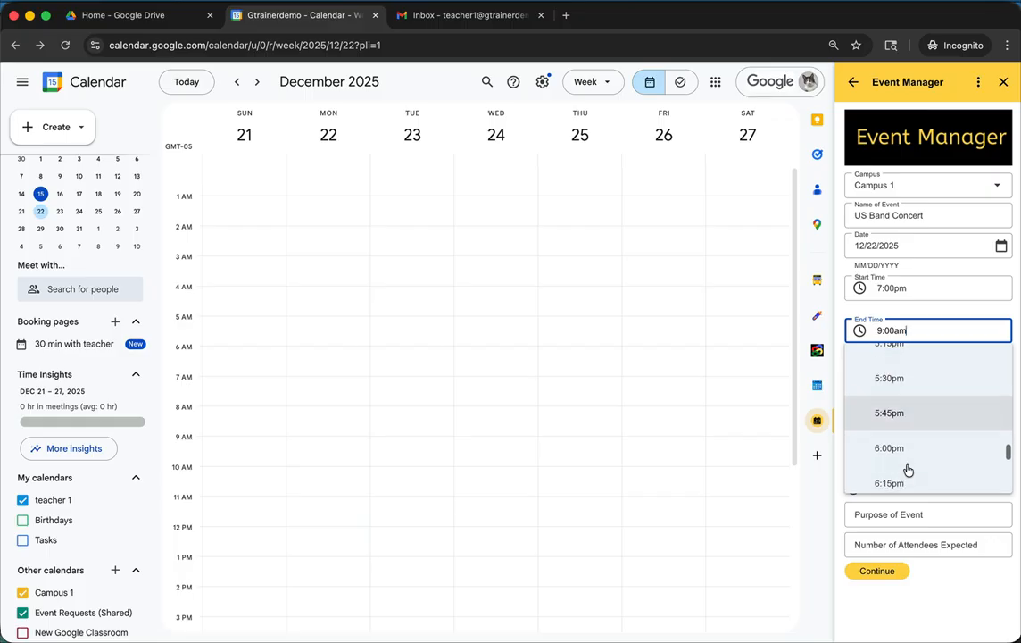
scroll(908, 471, down, 3)
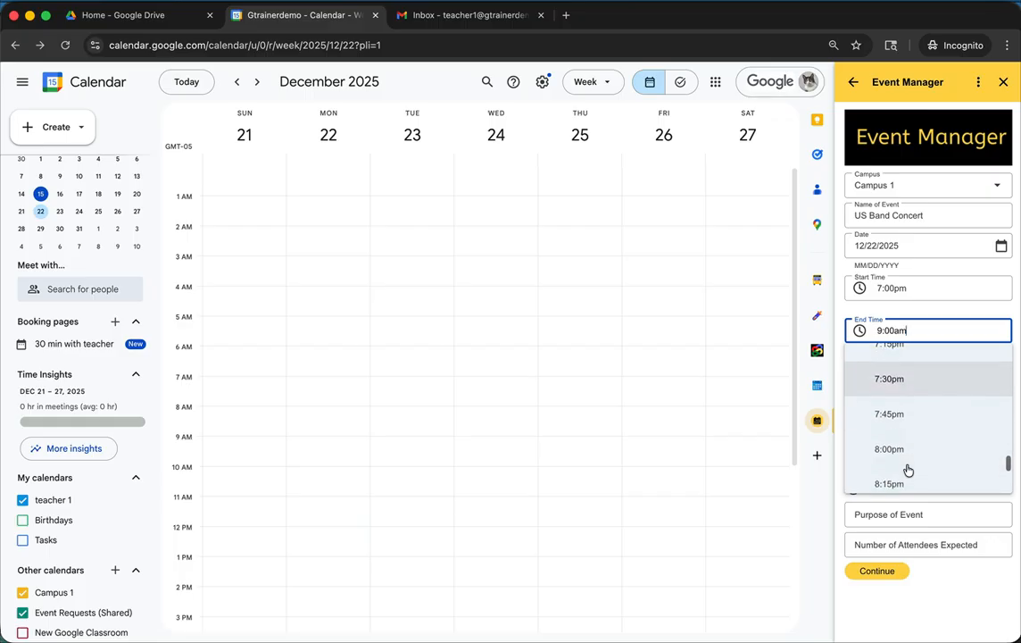
click(906, 468)
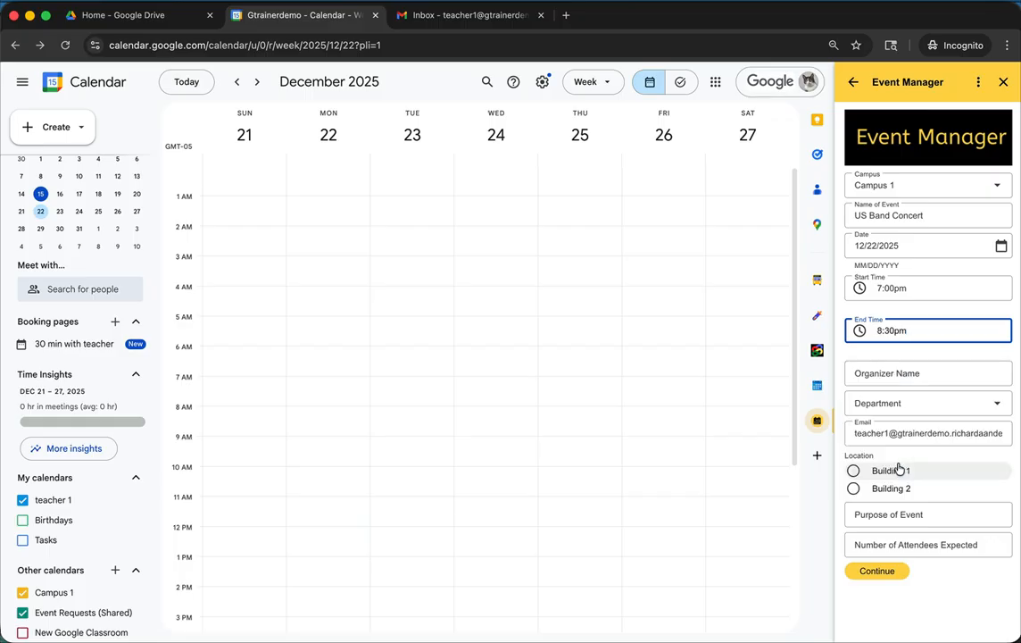
- Enter the organizer's full name and choose Upper School as the department
click(907, 372)
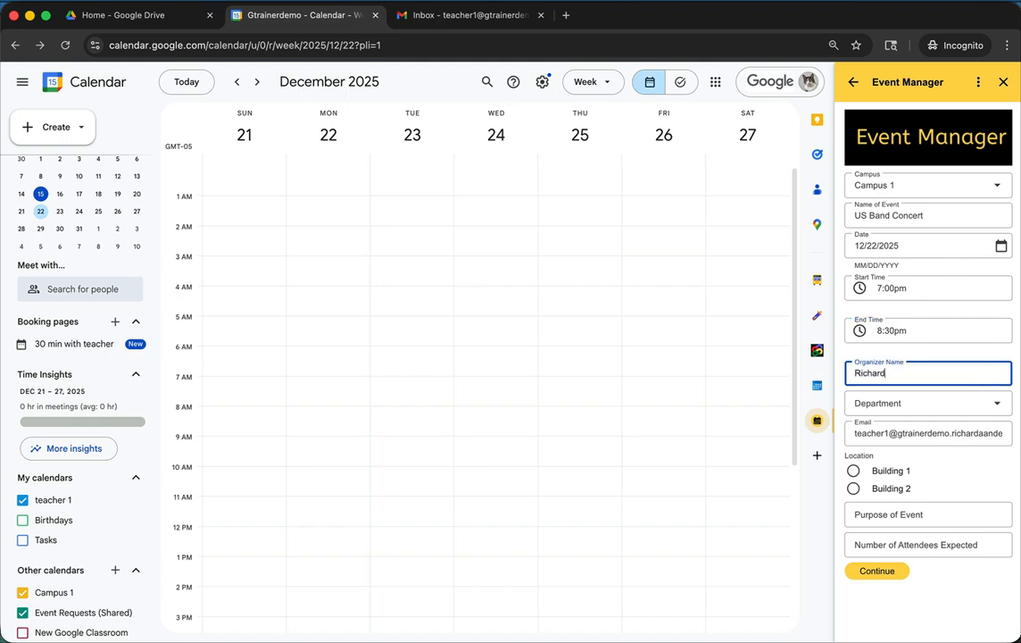
click(995, 406)
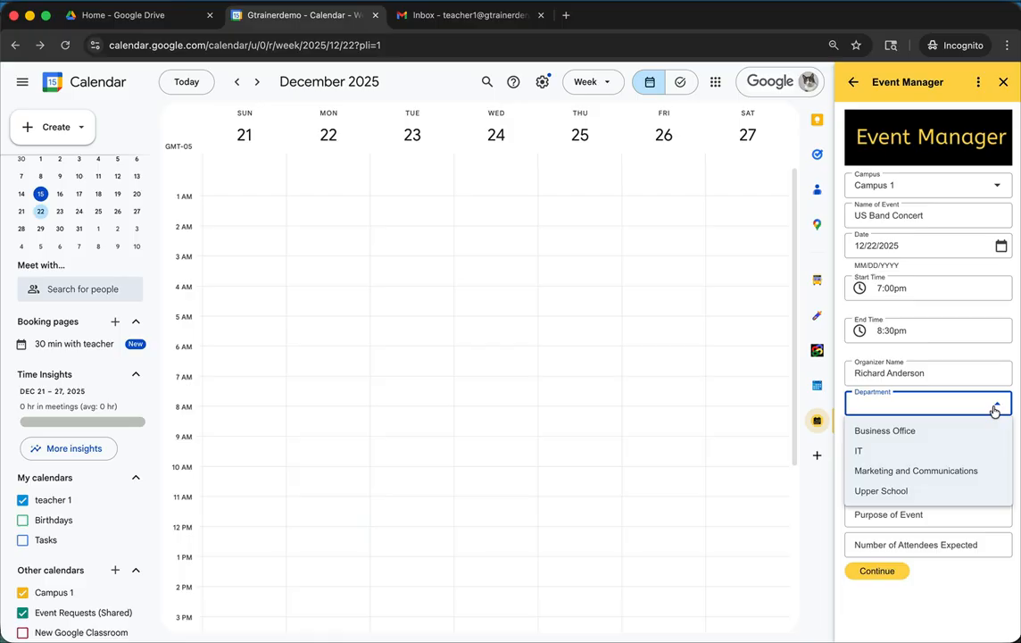
click(893, 497)
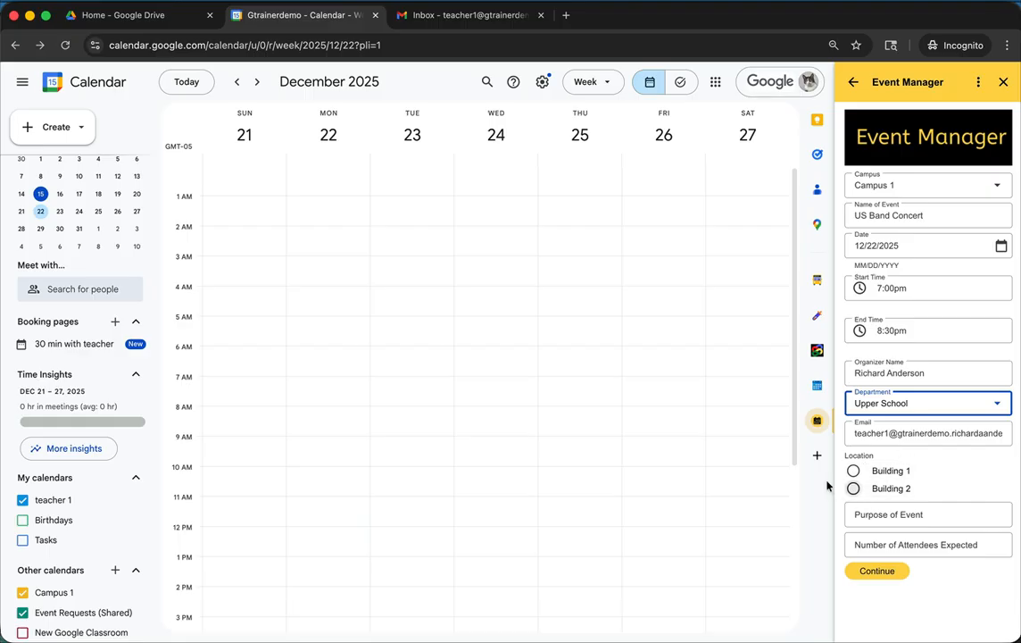
- Choose Building 1 as the location and enter the event's purpose as "To perform music for our families."
click(853, 471)
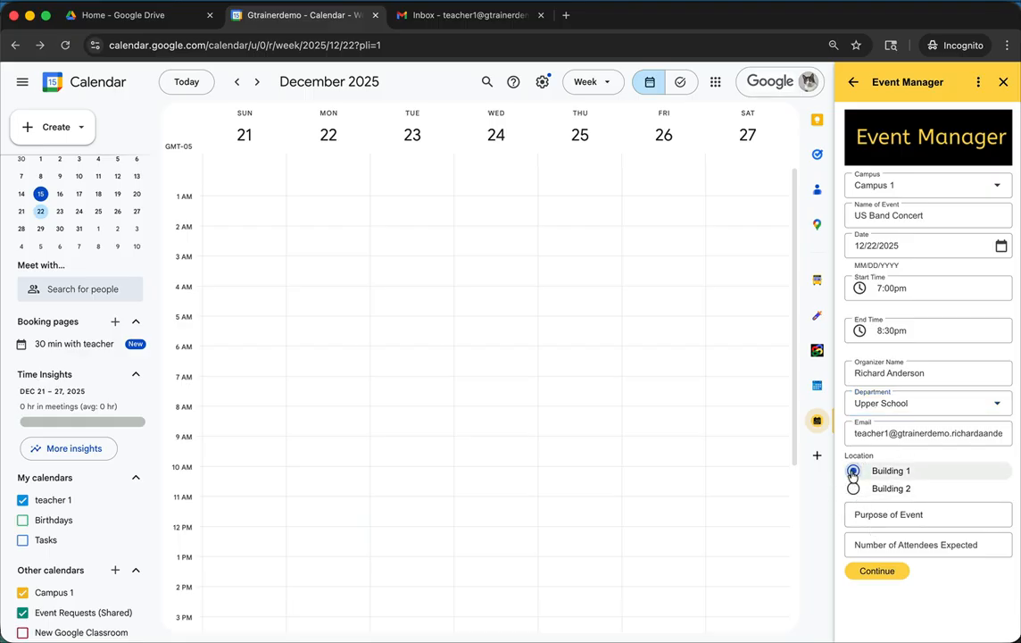
click(892, 515)
text(To pe)
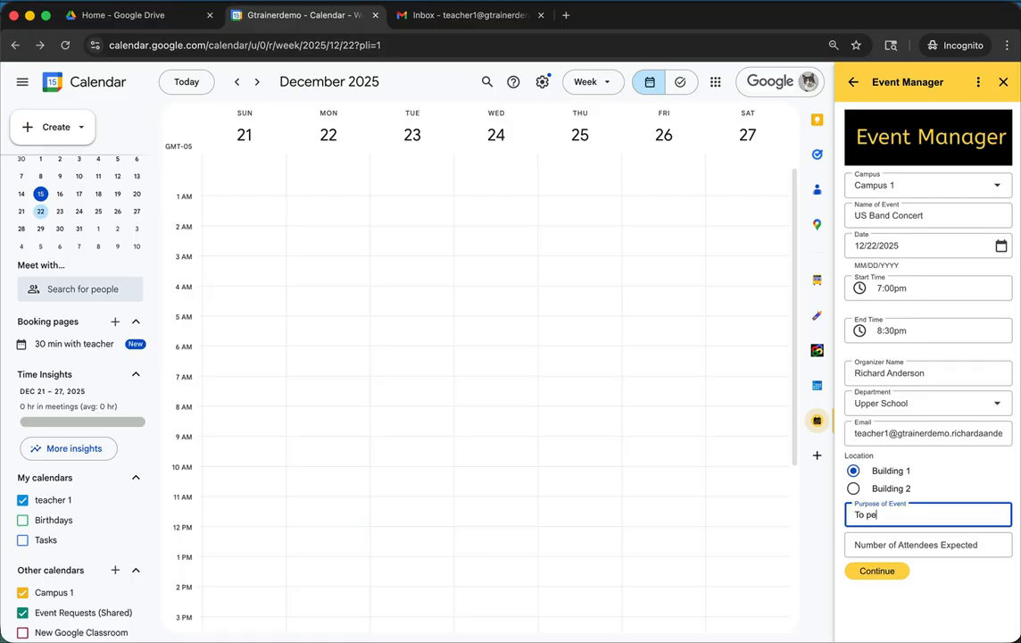
text(rform music for our familie)
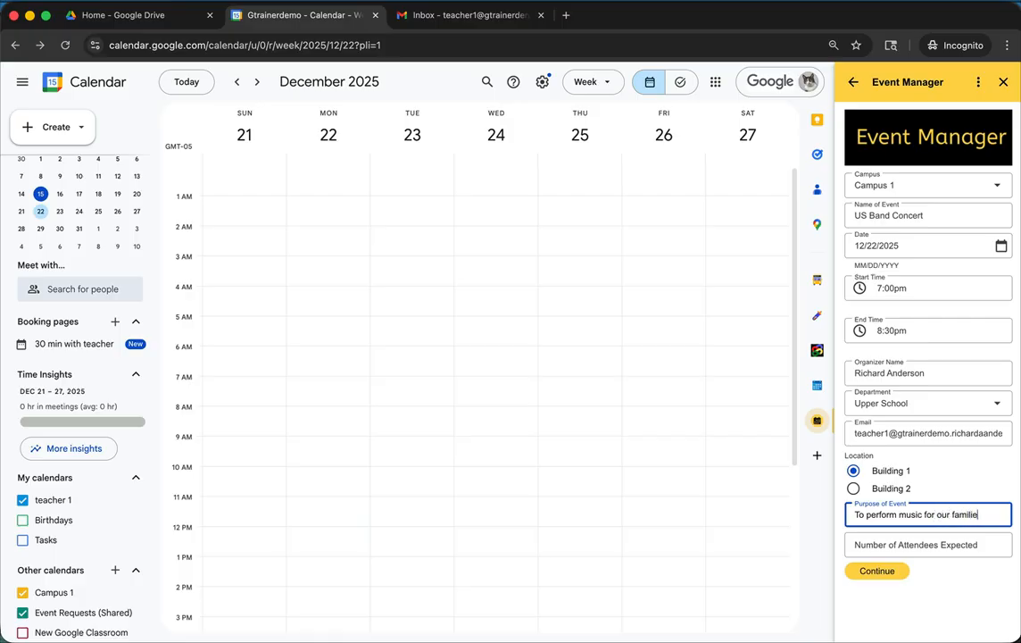
text(s.)
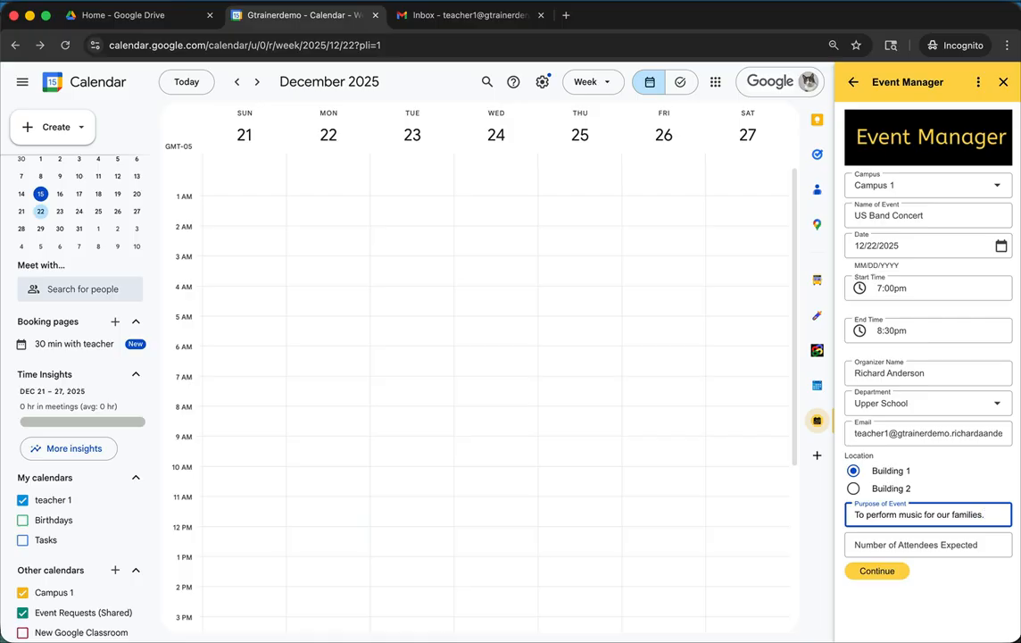
- Set the number of expected attendees to 125 and continue to the event details page
click(888, 547)
text(12)
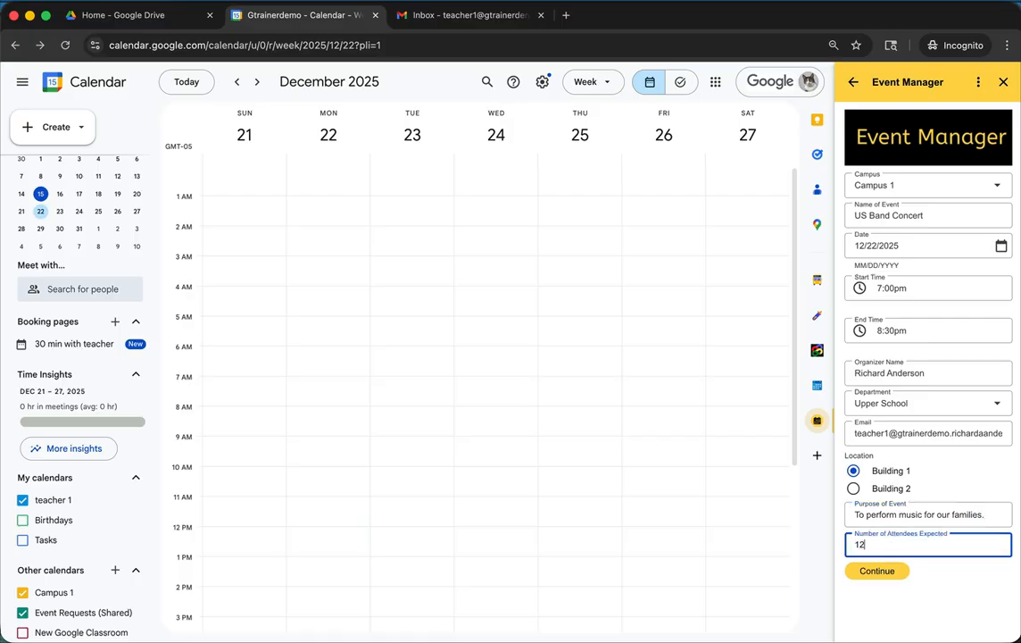
text(5)
click(877, 571)
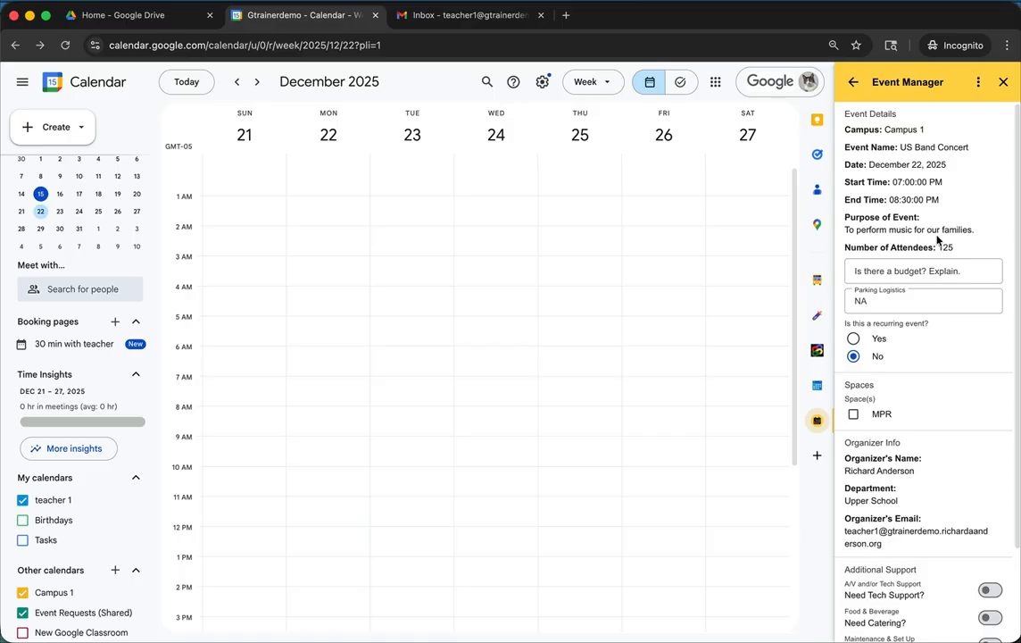
- Answer the budget question with "none" and select MPR as the event space
click(901, 269)
text(none)
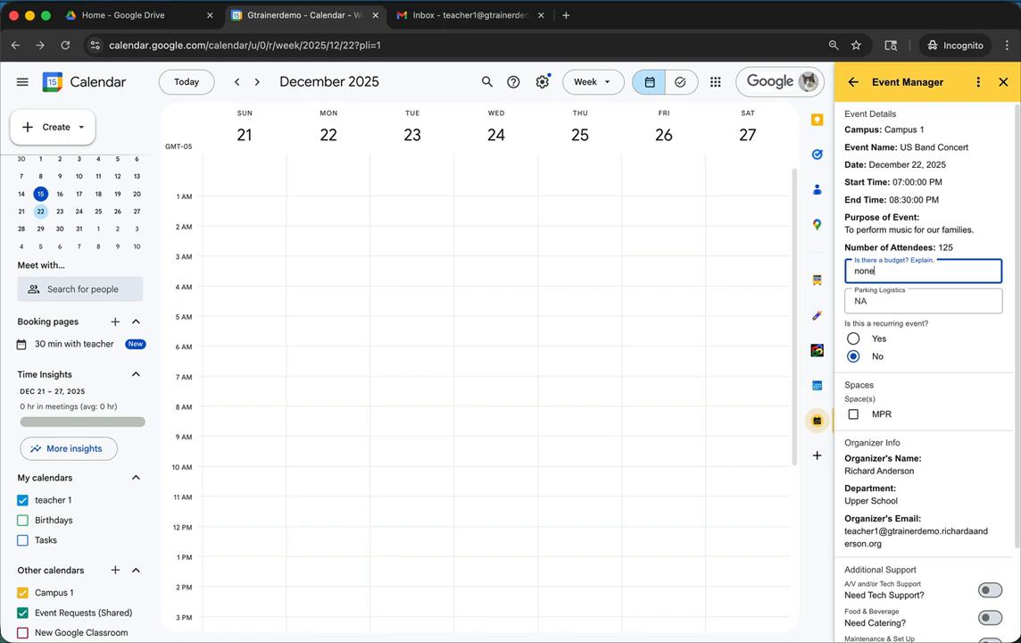
click(920, 298)
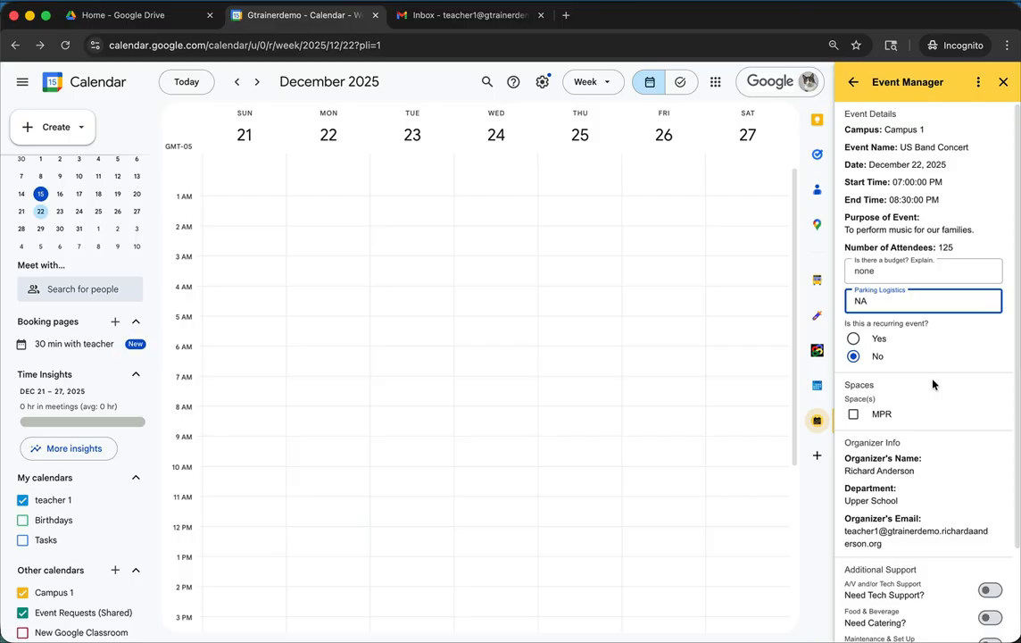
click(854, 414)
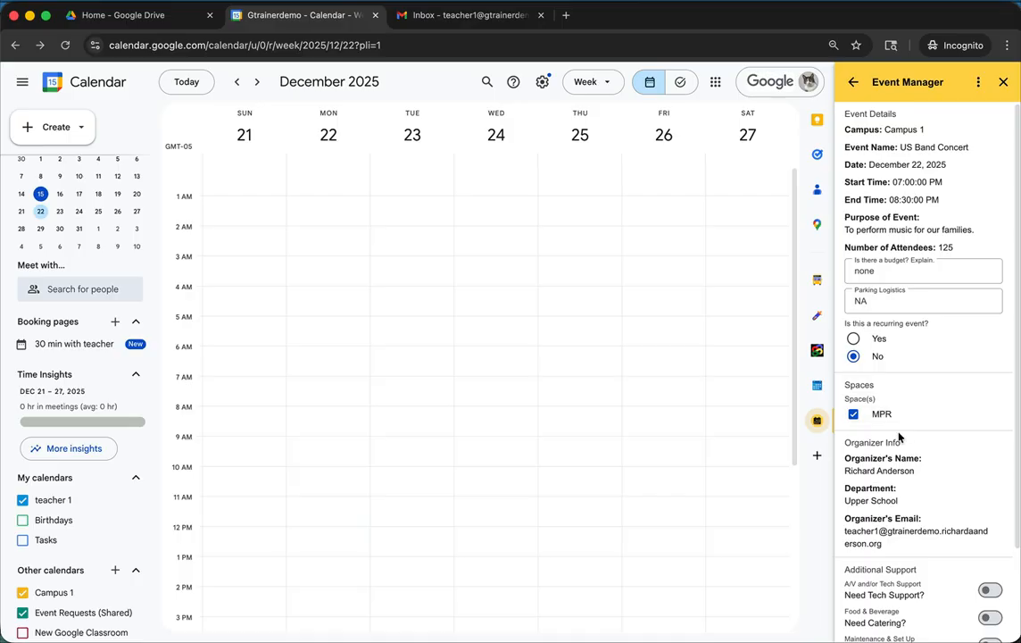
- Request tech support, catering and set-up help for the event, and continue to the support details
scroll(897, 420, down, 2)
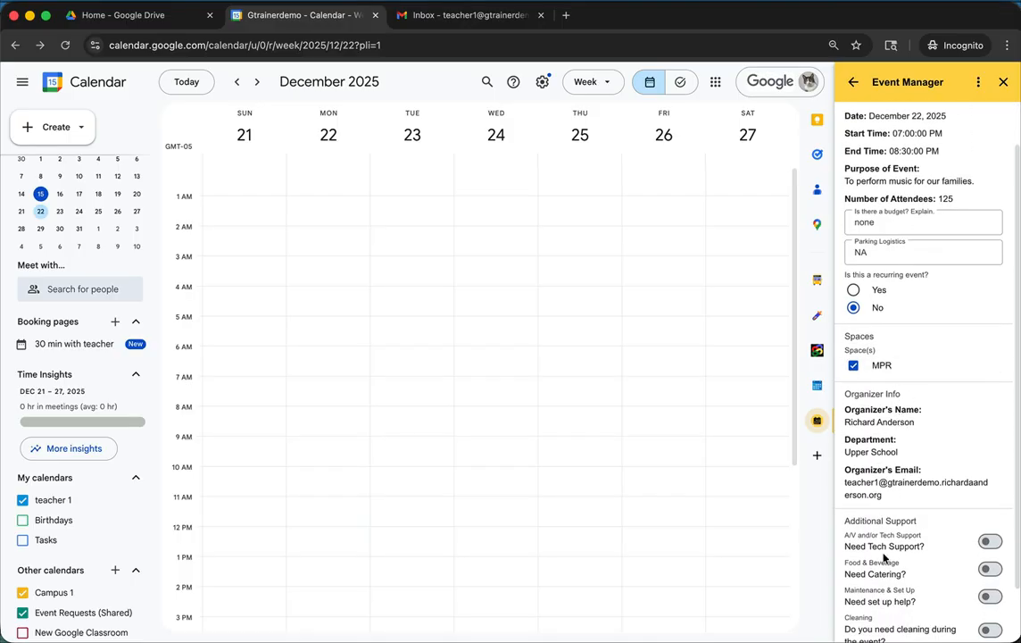
scroll(875, 531, down, 2)
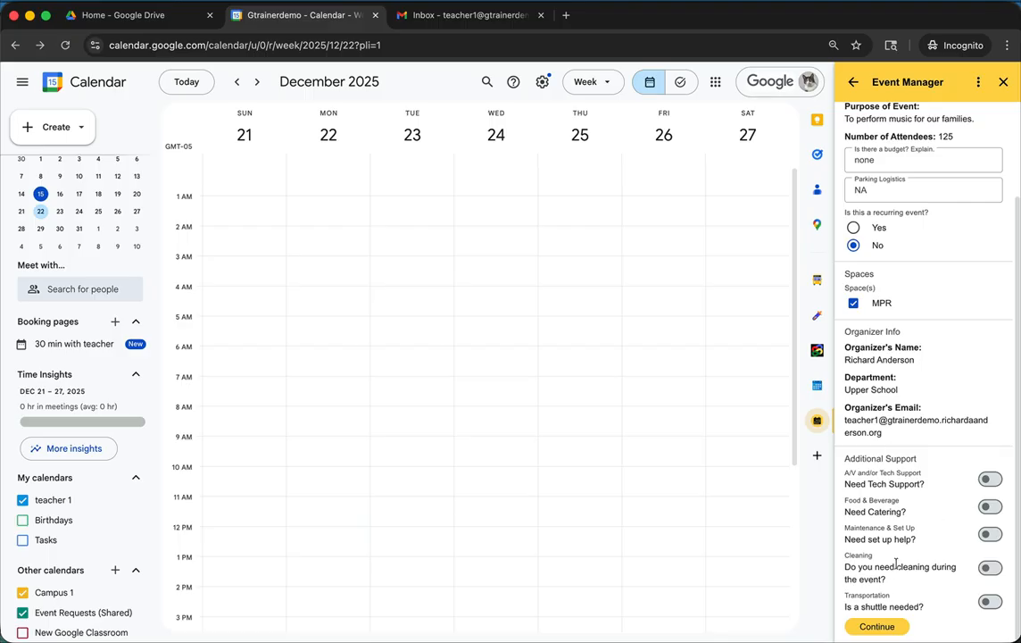
click(993, 480)
click(993, 510)
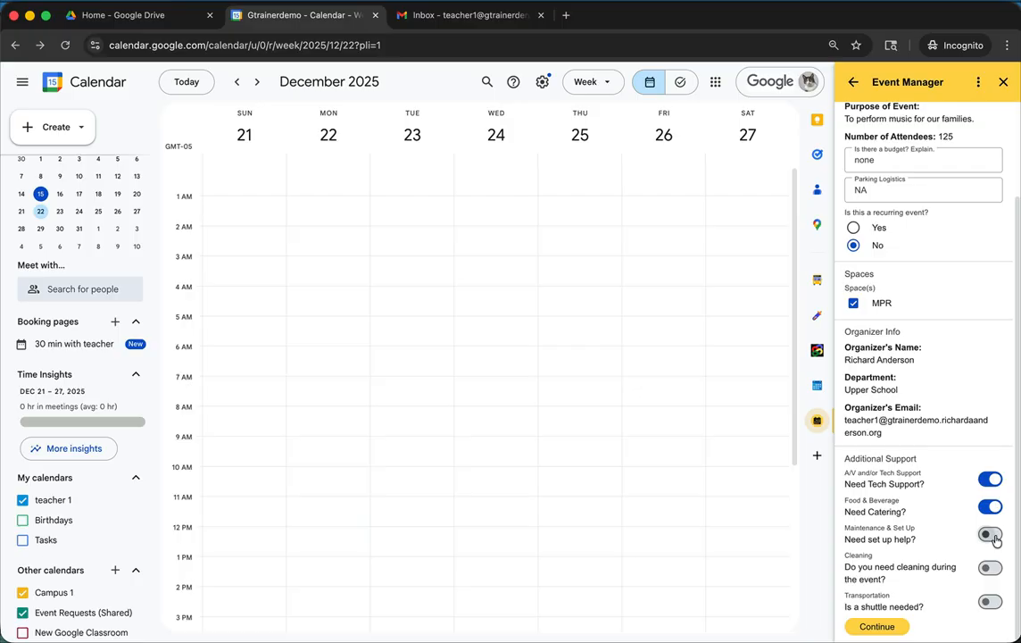
click(993, 535)
click(894, 625)
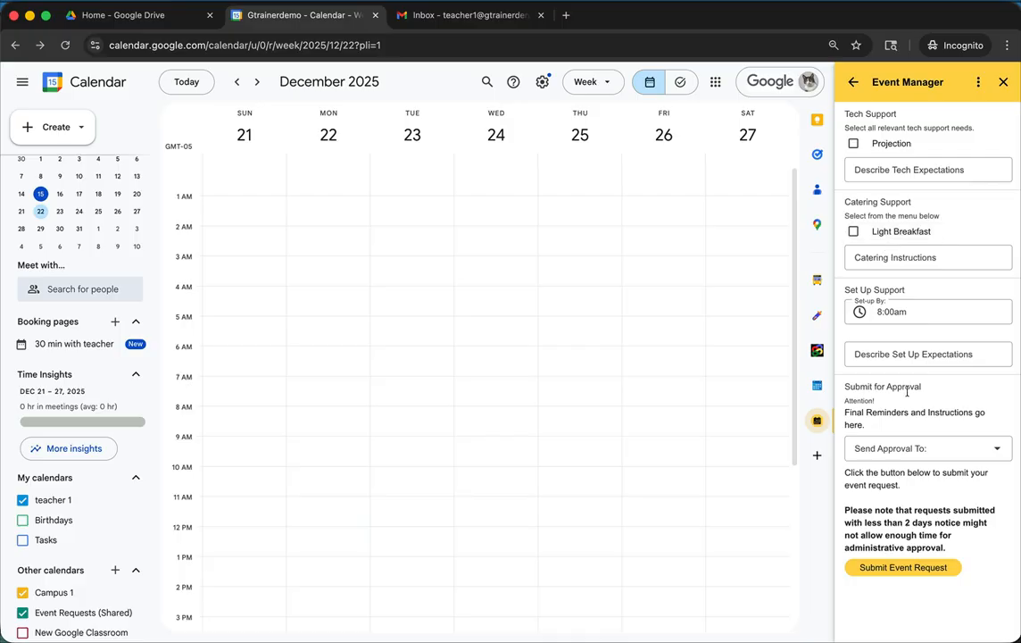
- Select Projection for tech support and describe the tech expectations as "Project a snowman on the screen above the stage."
click(853, 144)
click(882, 172)
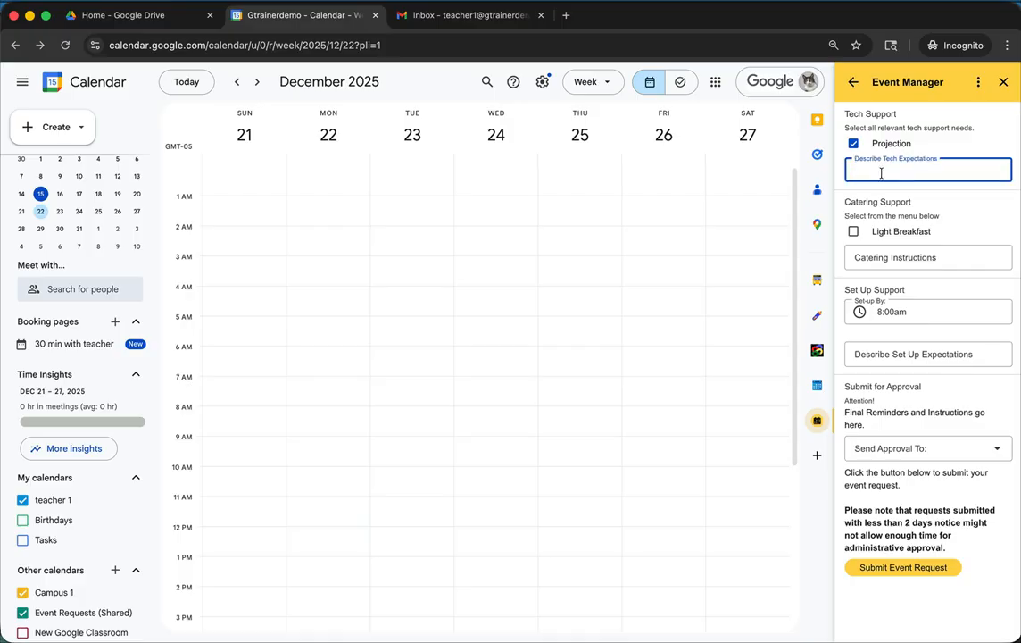
text(Project a snow man on the s)
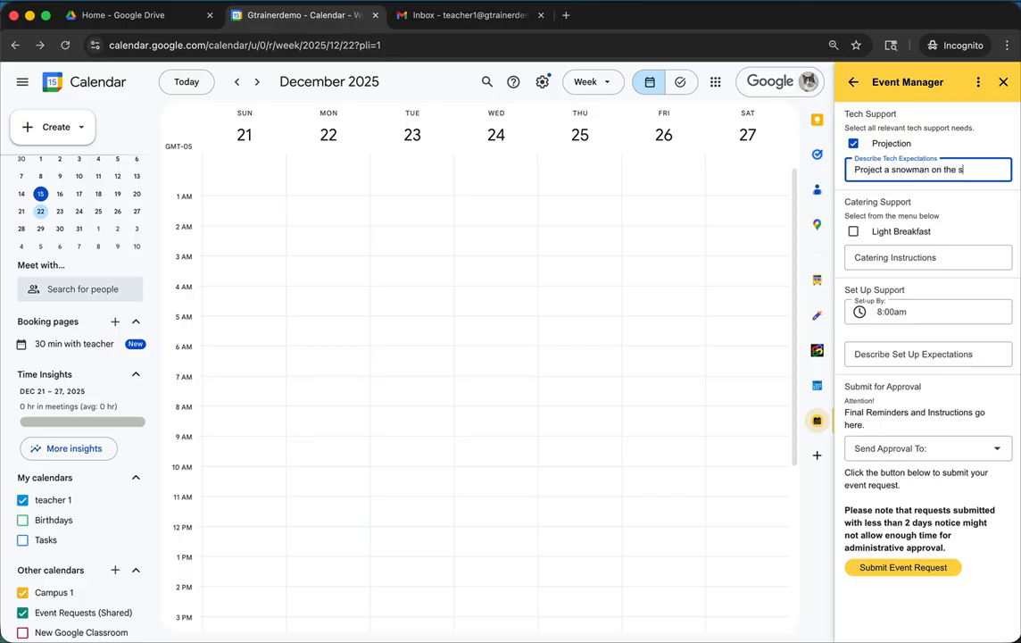
text(creen above the sta)
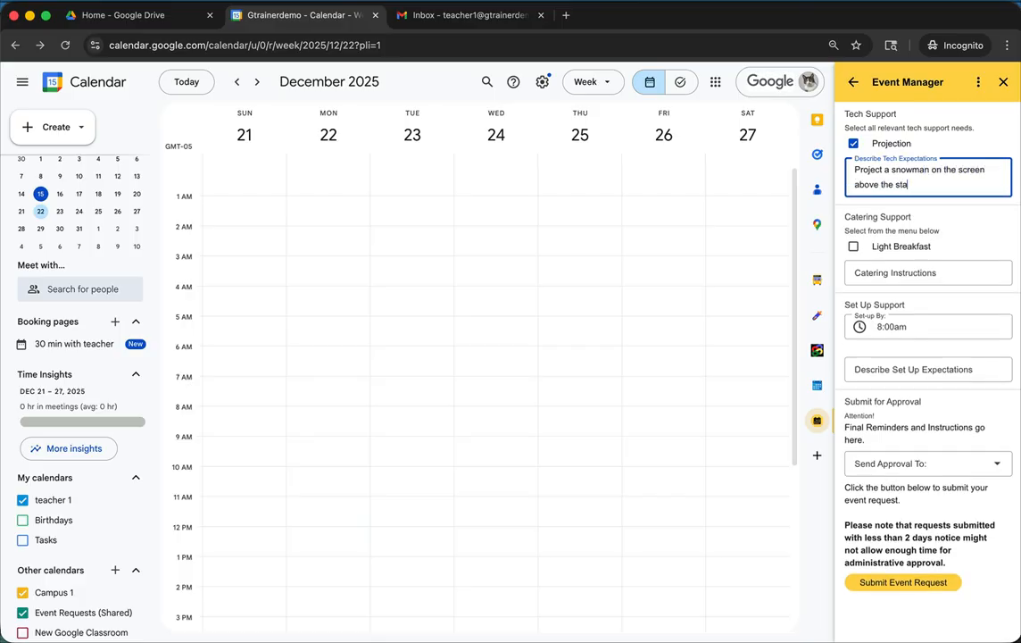
text(ge.)
- Enter "Some Coffee and light snacks." as the catering instructions
click(882, 274)
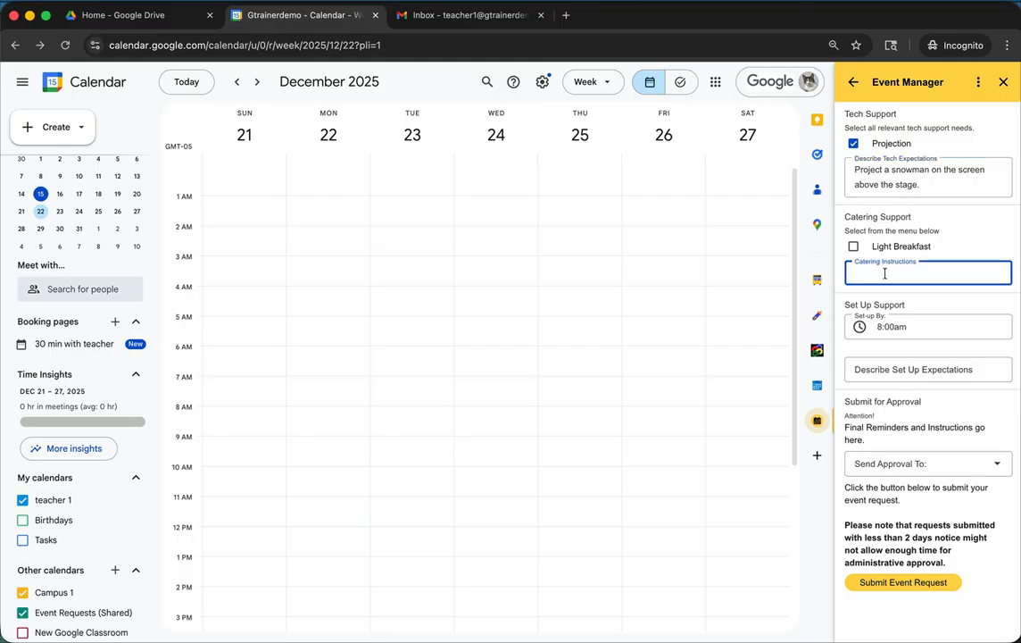
text(Some Coffee and light snacks.)
- Set the set-up deadline for the event to 5:00pm
click(899, 328)
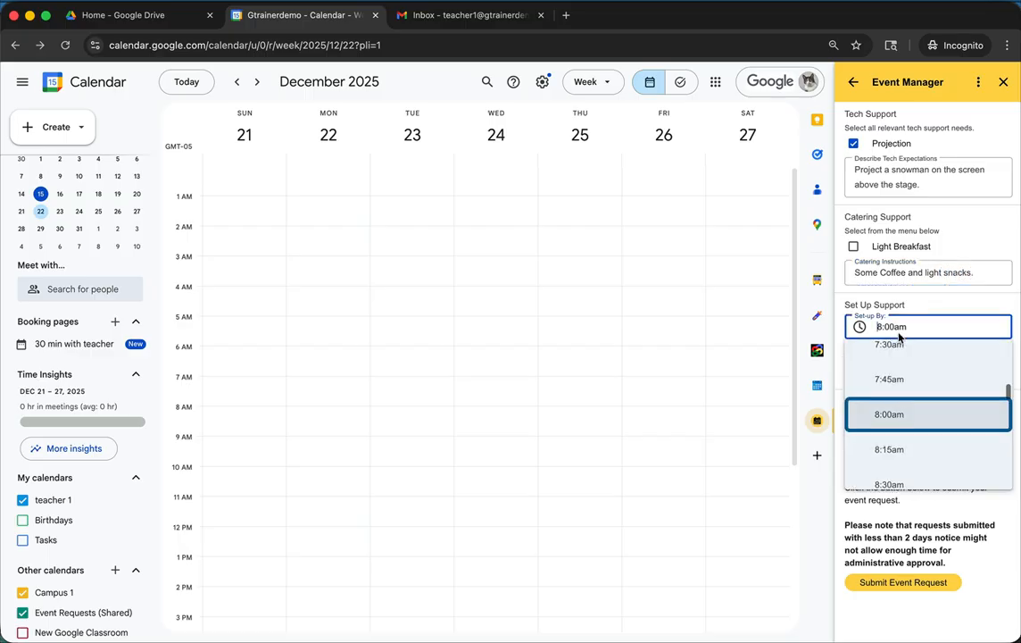
scroll(908, 444, down, 5)
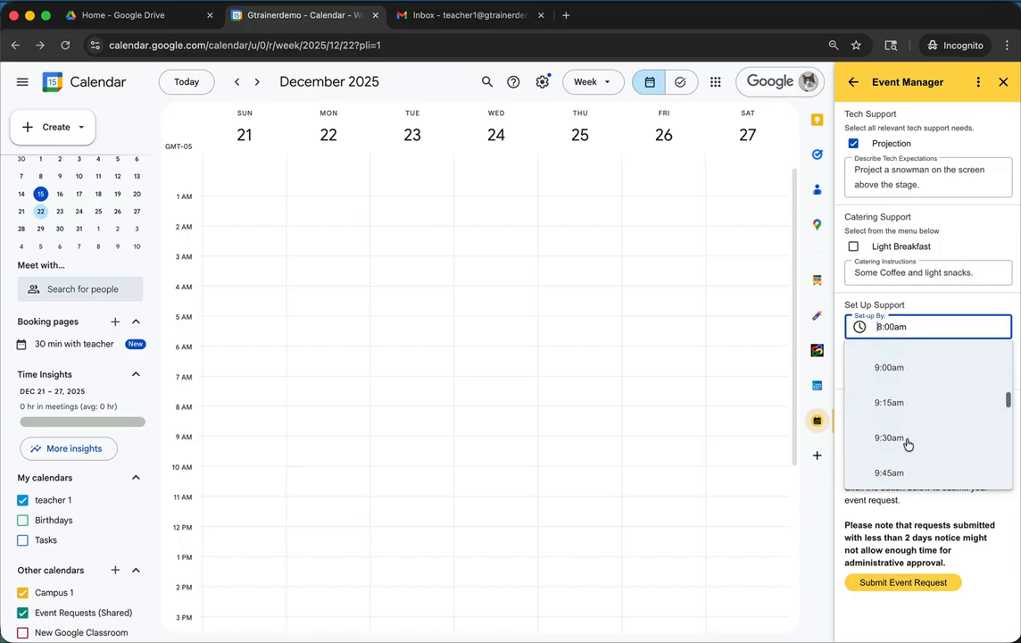
scroll(908, 444, down, 5)
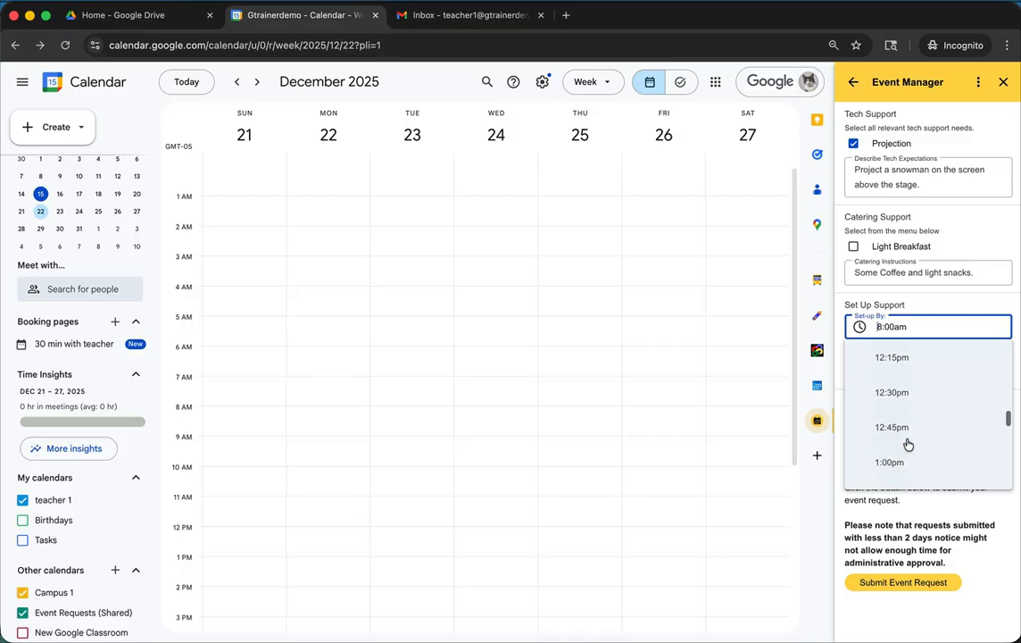
scroll(907, 445, down, 3)
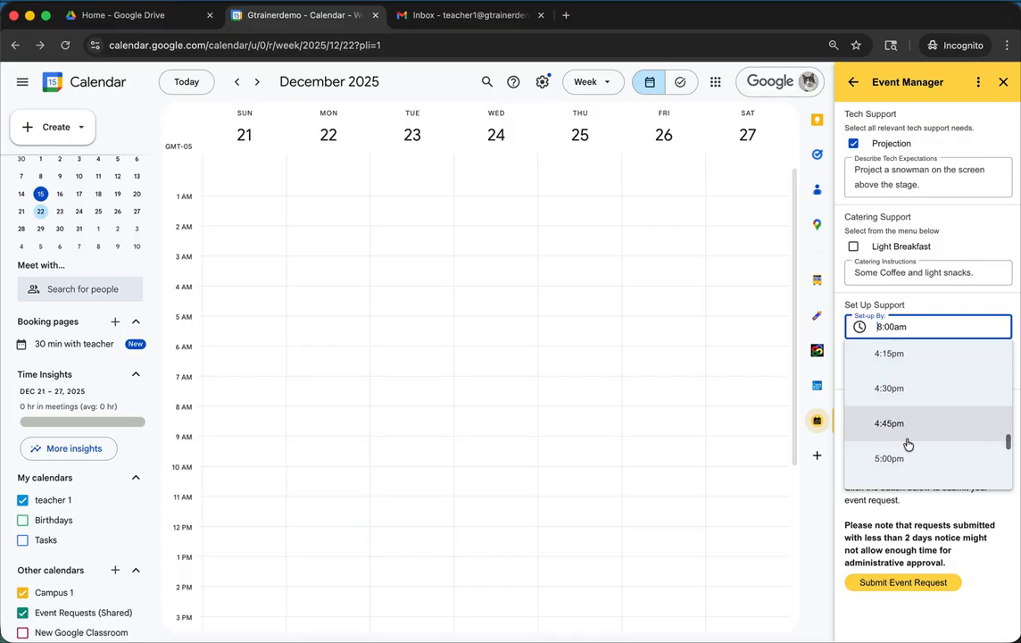
click(903, 457)
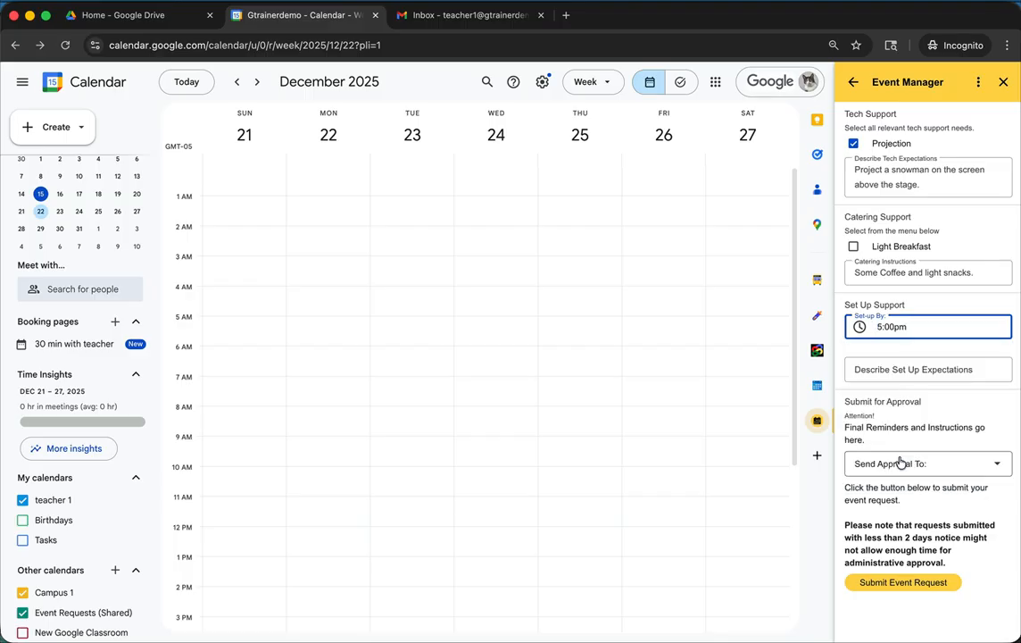
- Describe the set-up expectations as "Risers, Chairs for 150 spectators."
click(883, 369)
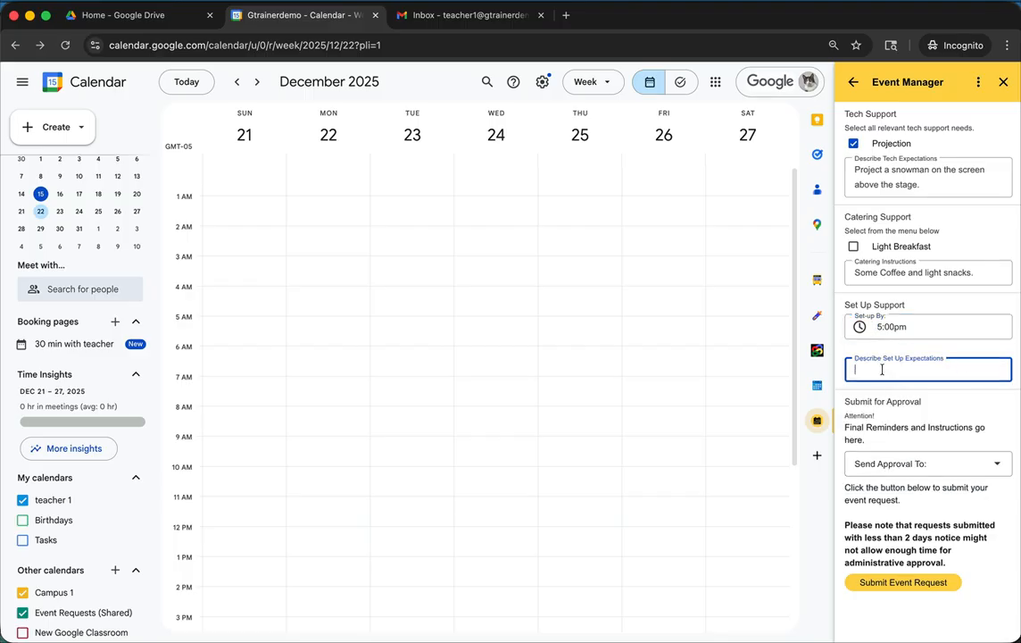
text(Risers, Chairs for 150 sp)
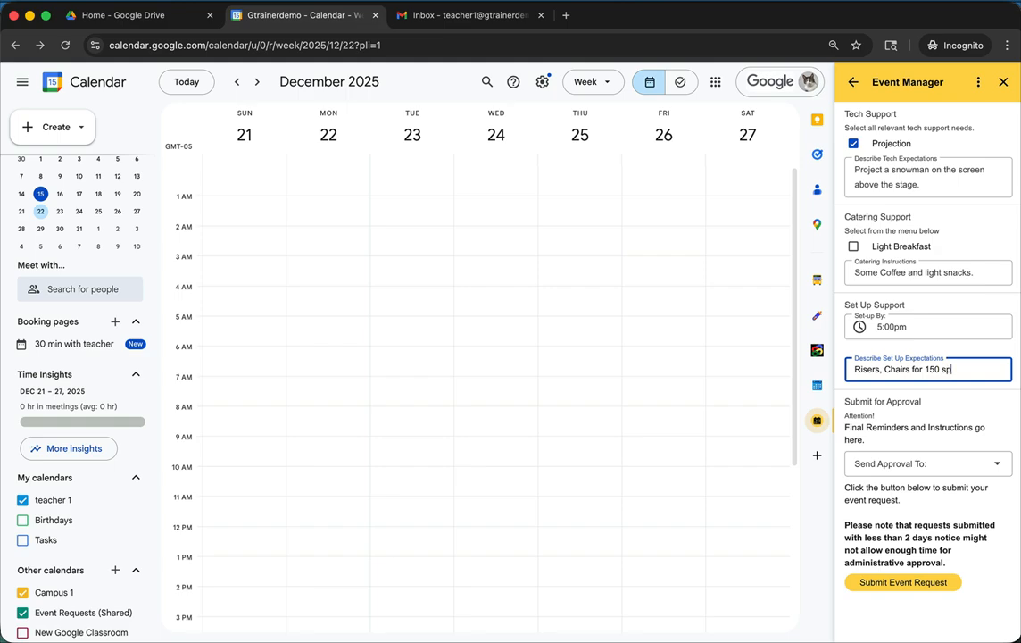
text(ectators.)
- Choose Front Office as the approval recipient and submit the event request
click(996, 465)
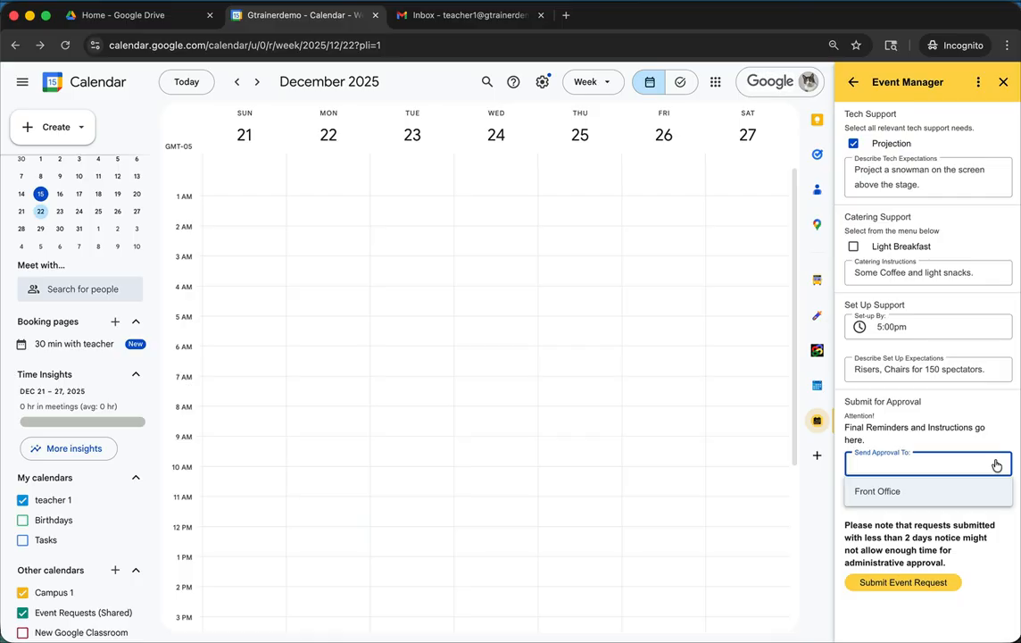
click(882, 495)
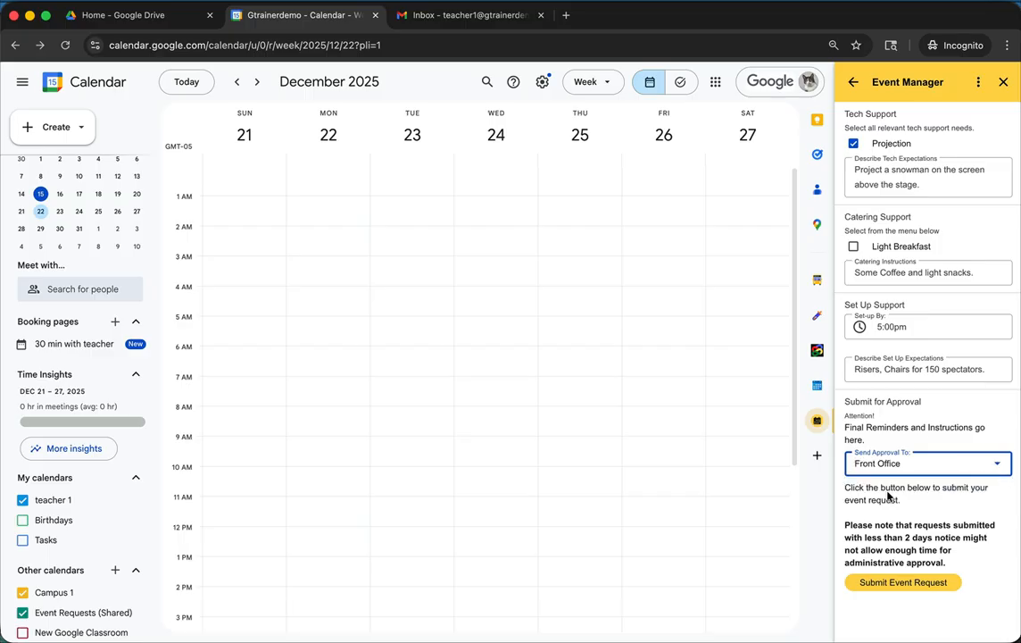
click(900, 585)
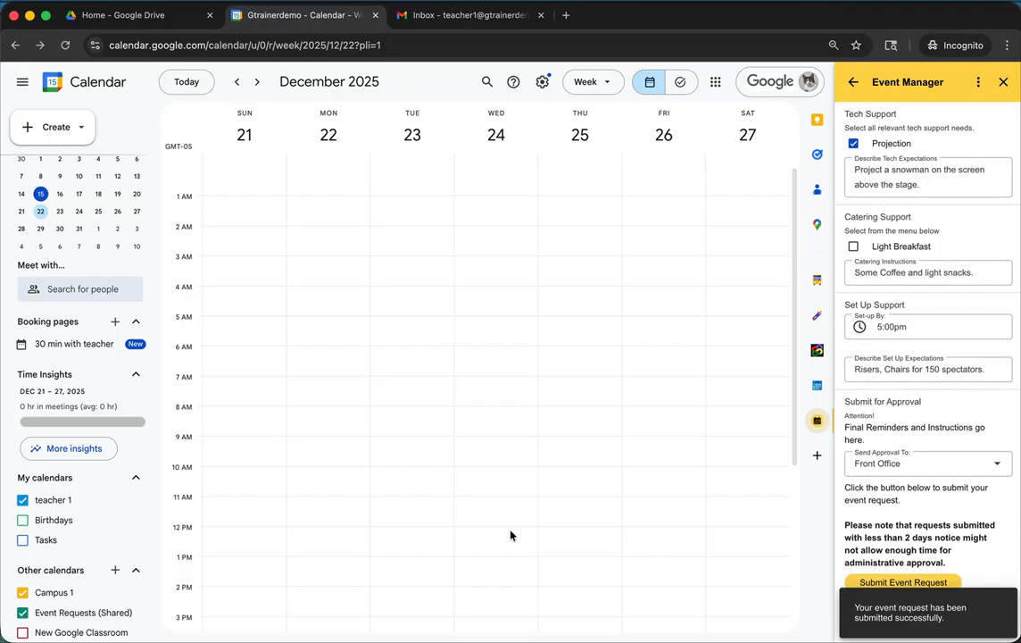
- Find the US Band Concert on the December 22 calendar, and open the newest message in the refreshed Gmail inbox
scroll(286, 507, down, 5)
scroll(284, 526, down, 2)
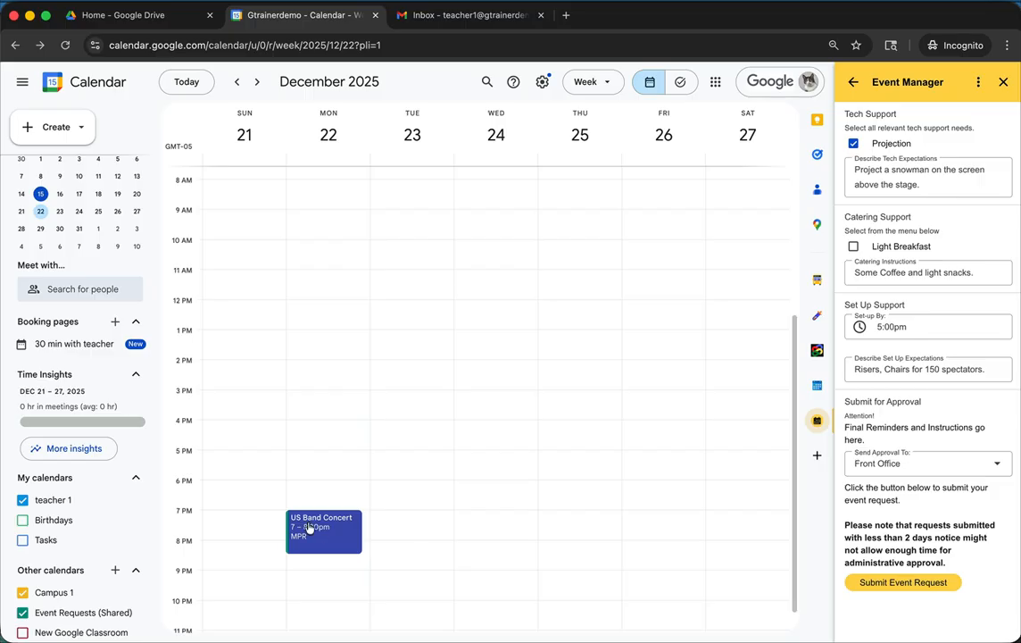
click(458, 18)
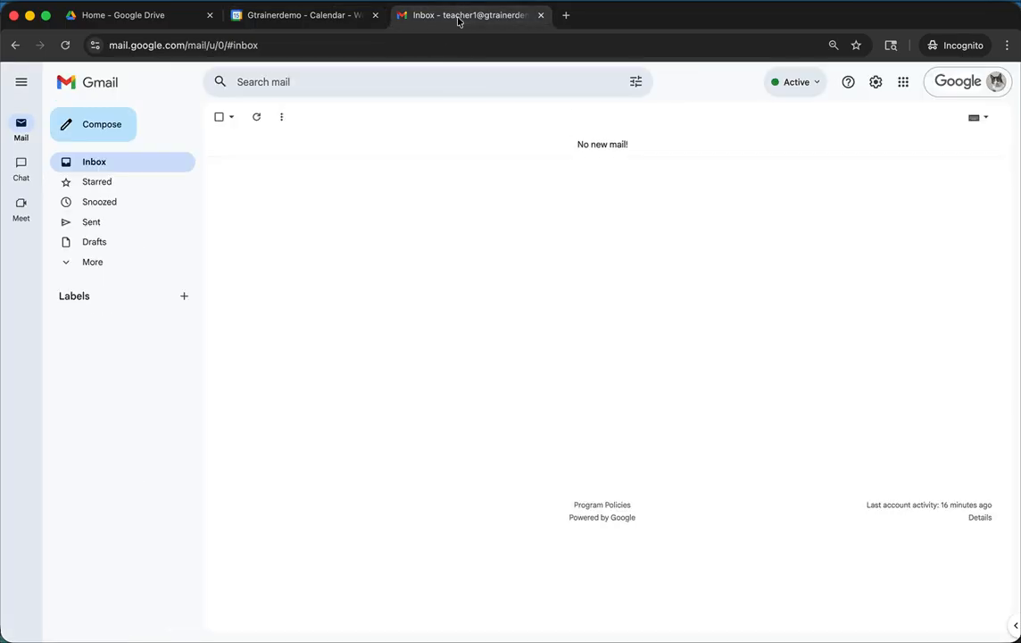
click(66, 45)
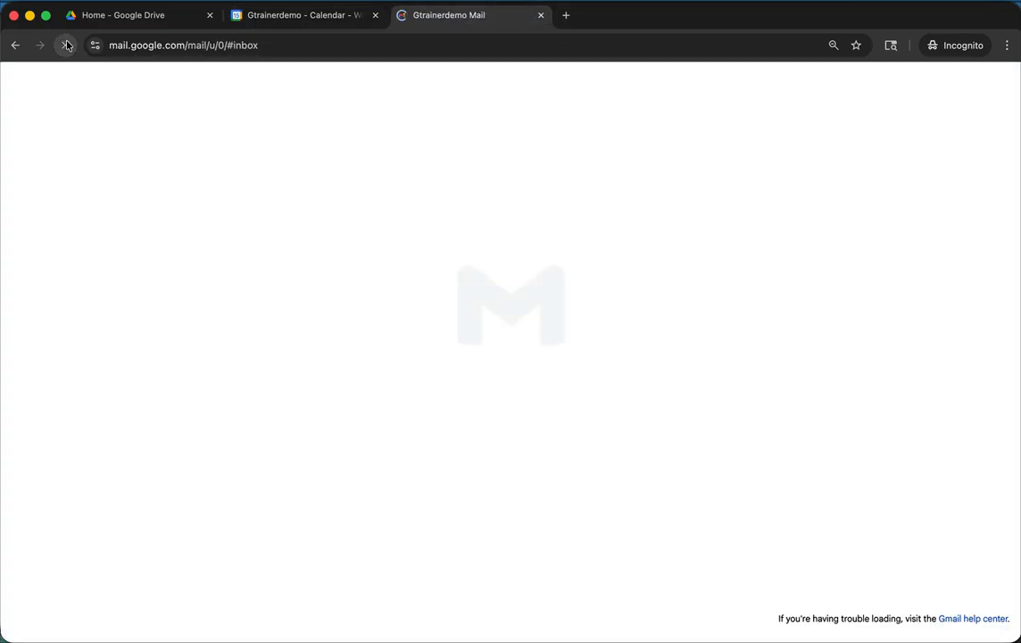
click(435, 145)
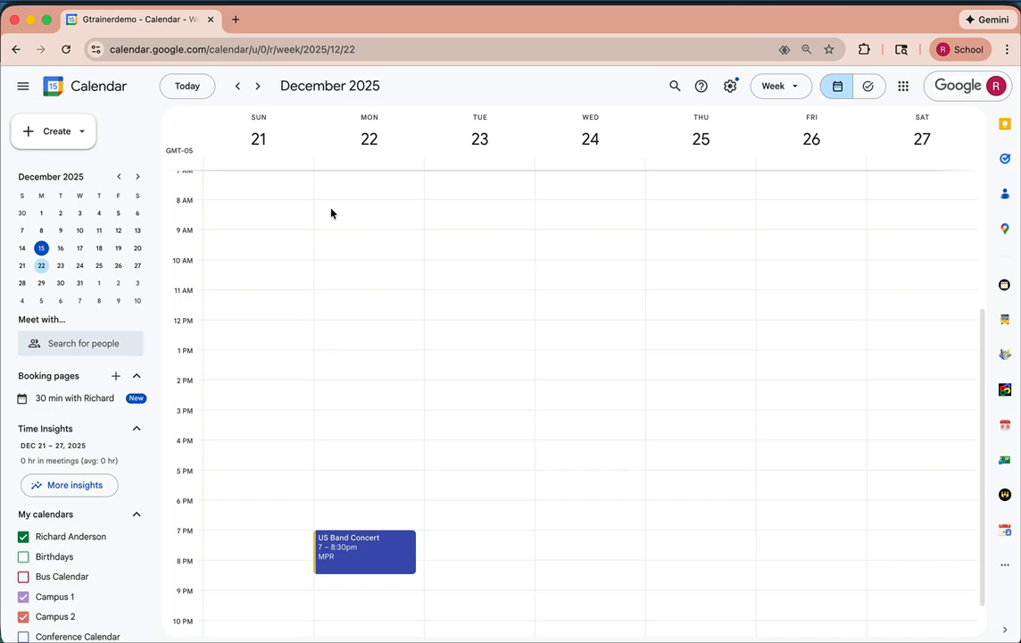
- In the approver's browser, open Gmail in a new tab and read the "New Event Request Submission: US Band Concert" email
click(235, 19)
click(889, 113)
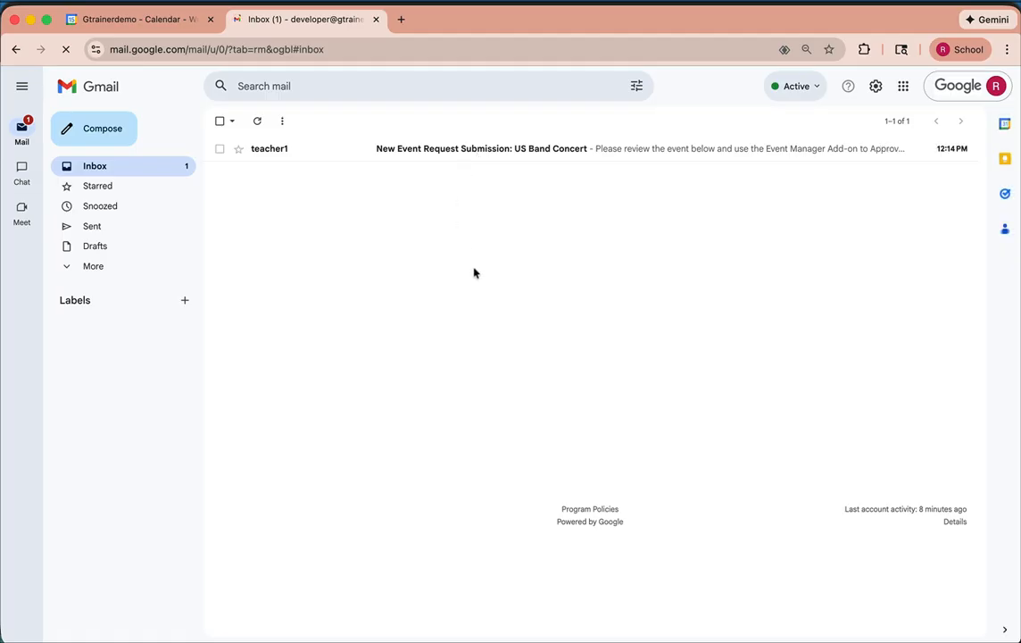
click(457, 156)
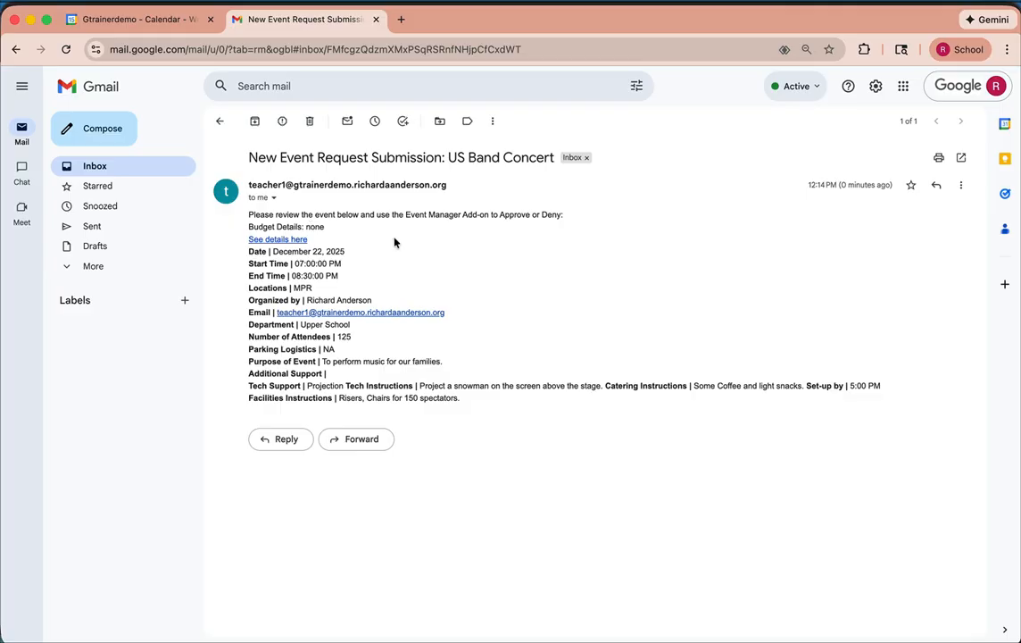
mouse_move(404, 214)
mouse_down()
mouse_move(485, 218)
mouse_move(408, 223)
mouse_up()
- Open the event details linked in the request email and review the event's description
click(290, 239)
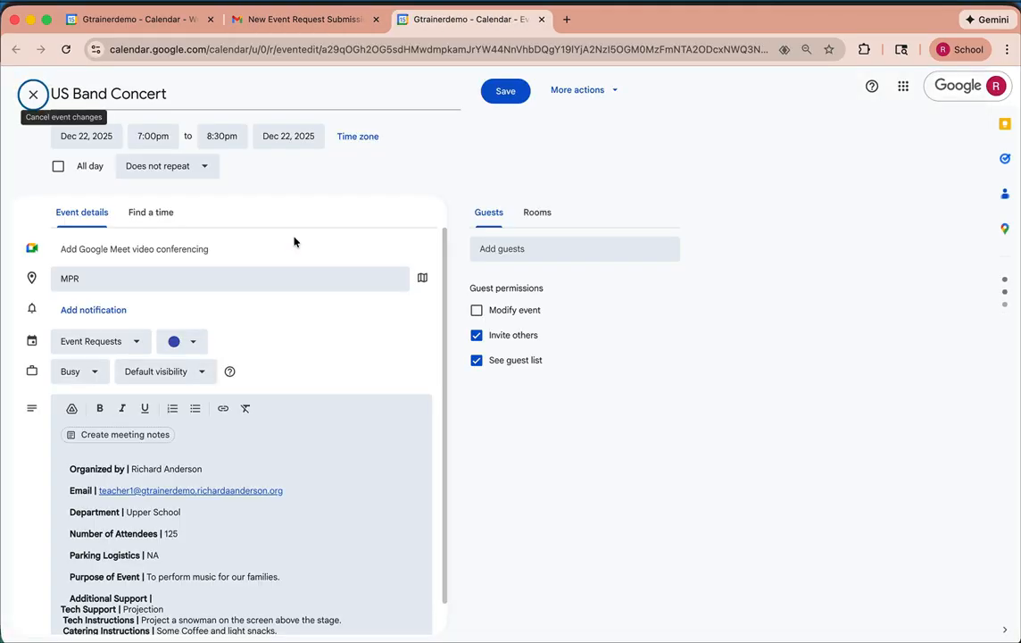
scroll(257, 568, down, 2)
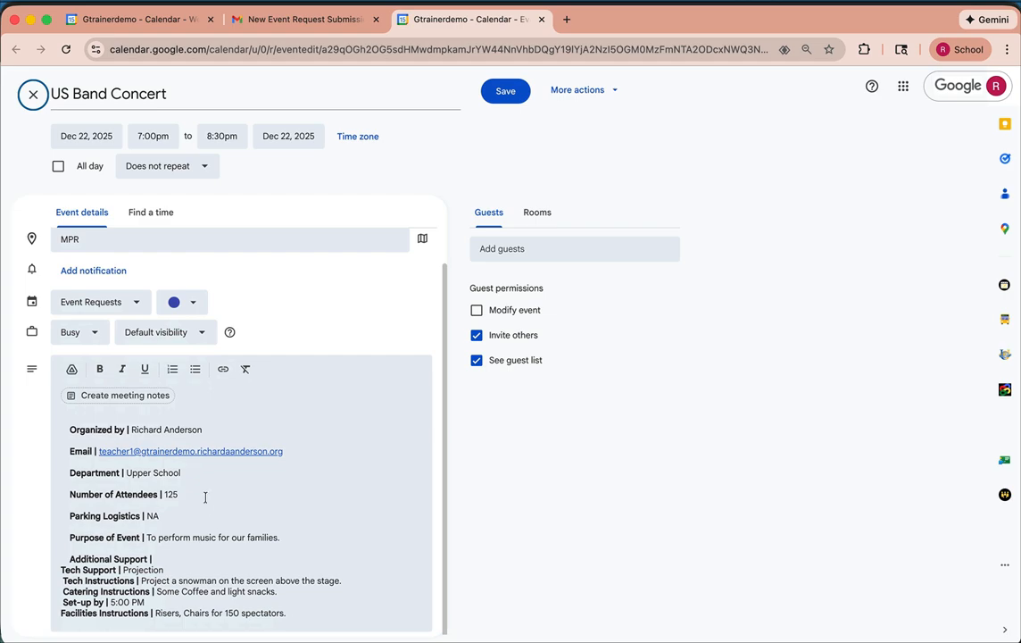
scroll(205, 493, up, 2)
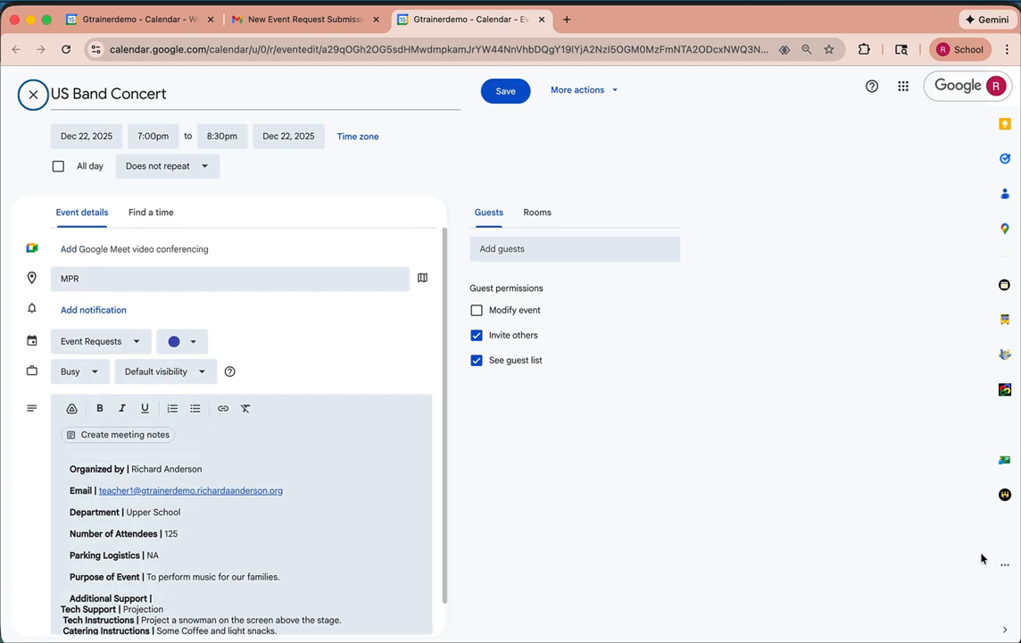
- View the concert request in the Event Manager add-on from the event page, and close the add-on and that page
click(1004, 568)
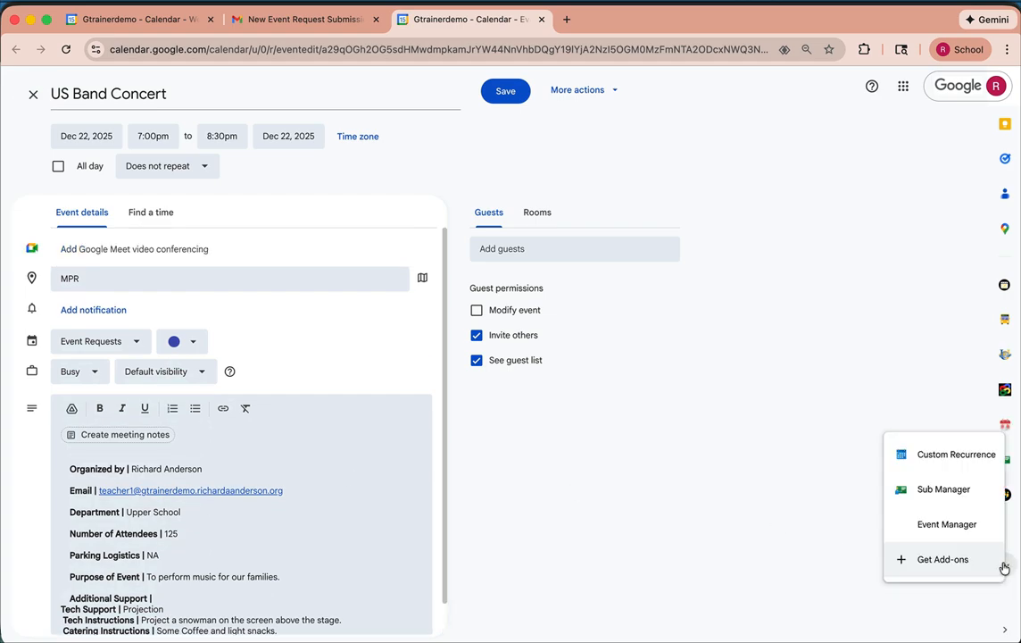
click(947, 524)
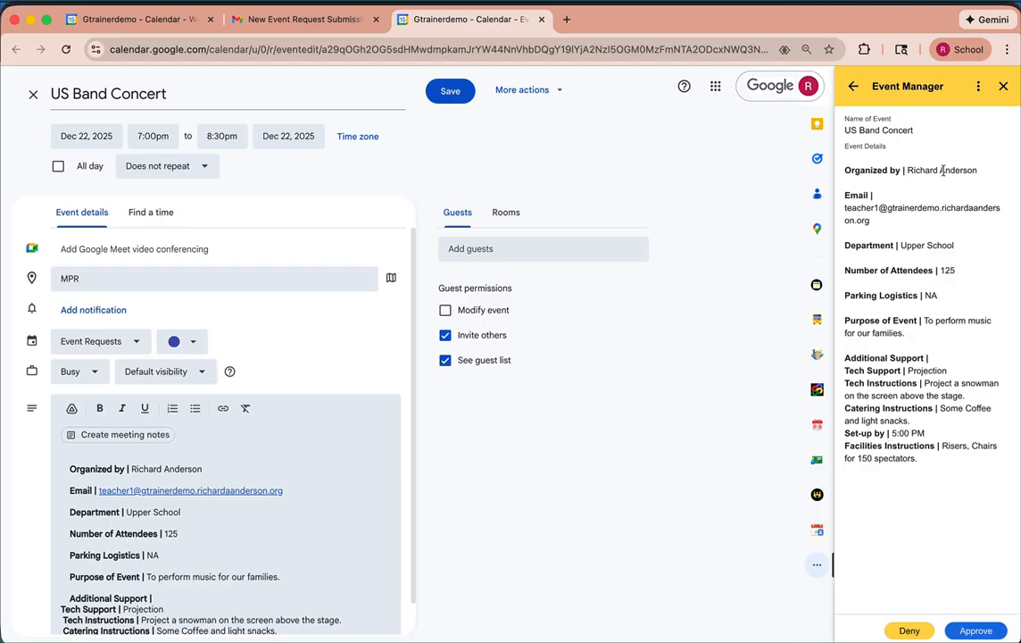
click(1003, 87)
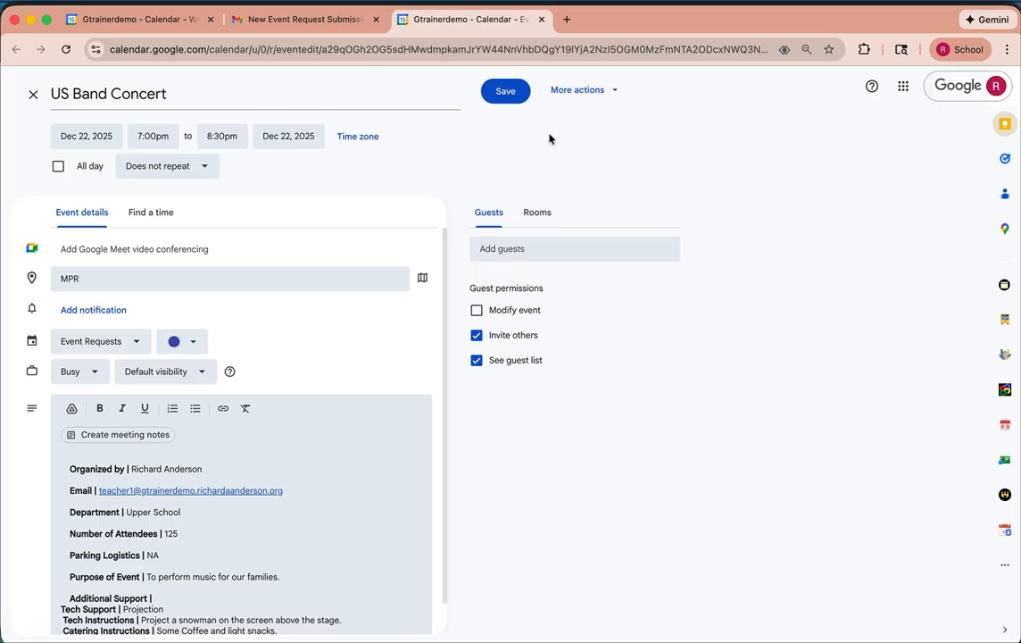
click(541, 19)
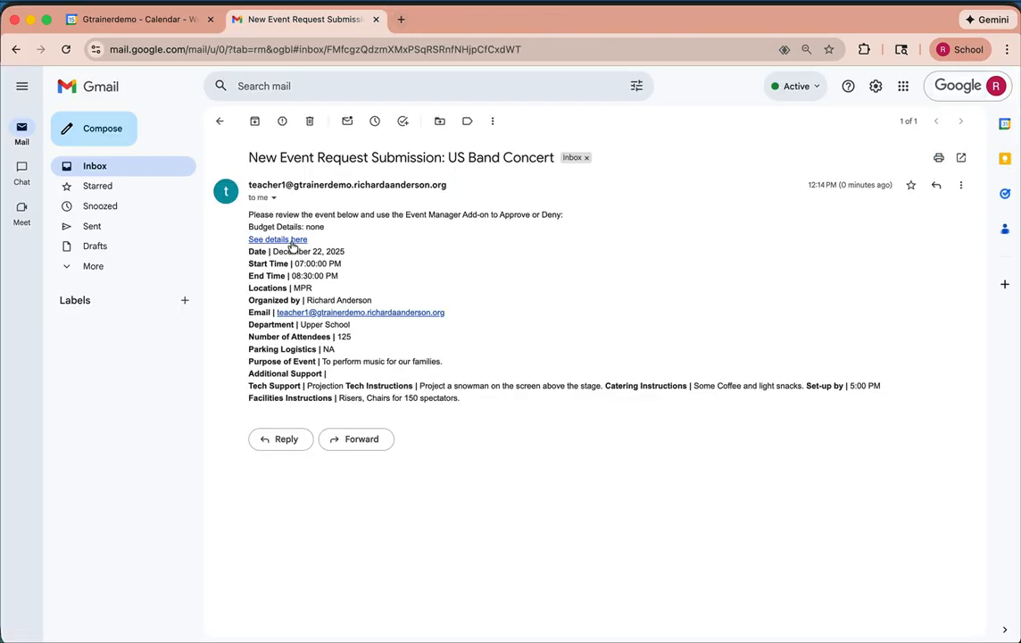
- Return to Google Calendar, open the US Band Concert on December 22 in the Event Manager add-on, and approve it
click(144, 22)
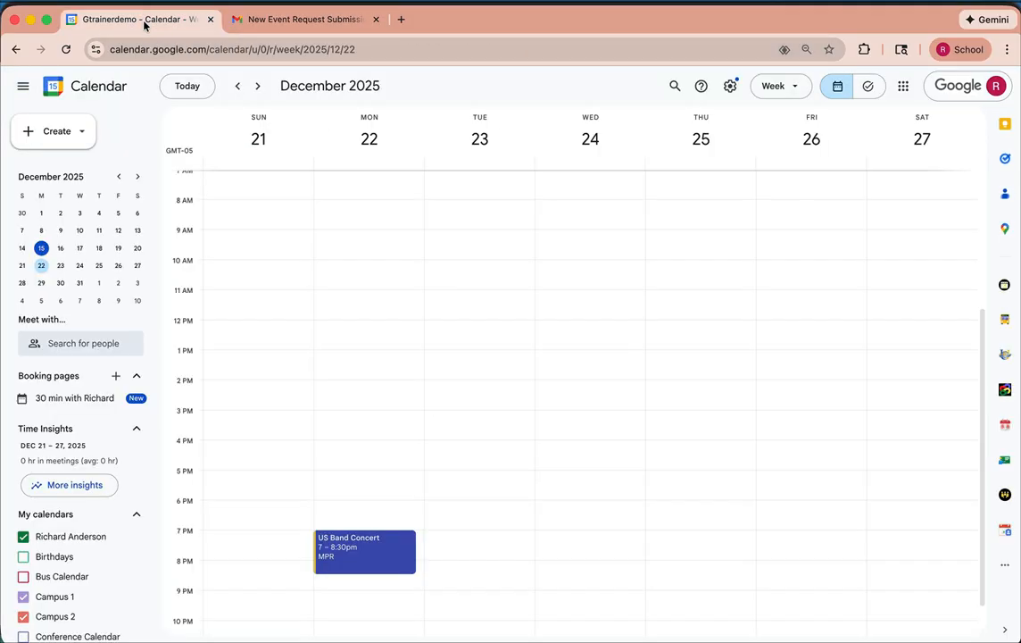
click(1003, 565)
click(961, 531)
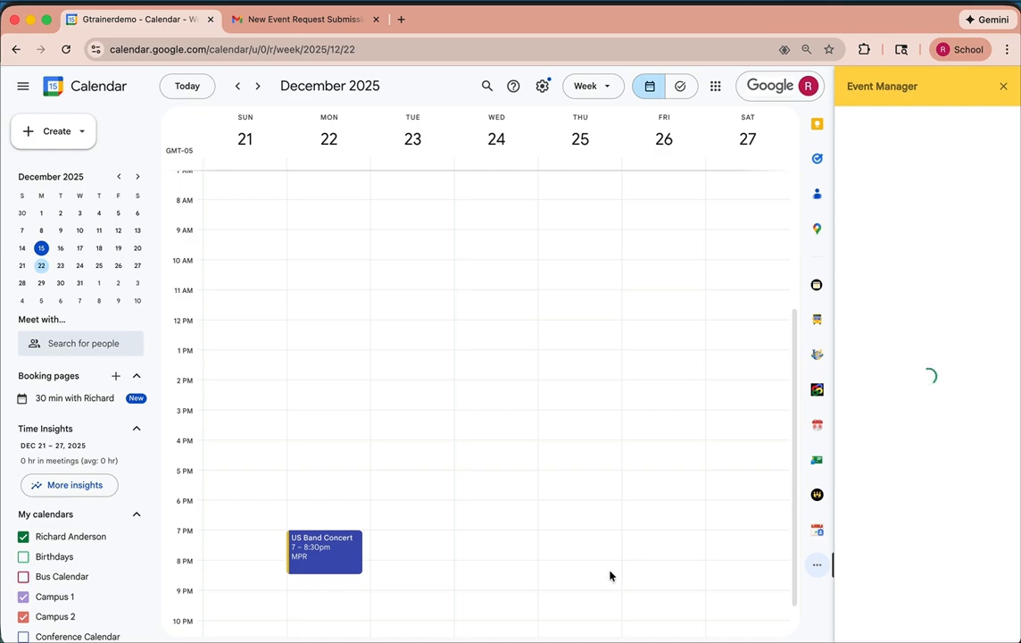
click(317, 556)
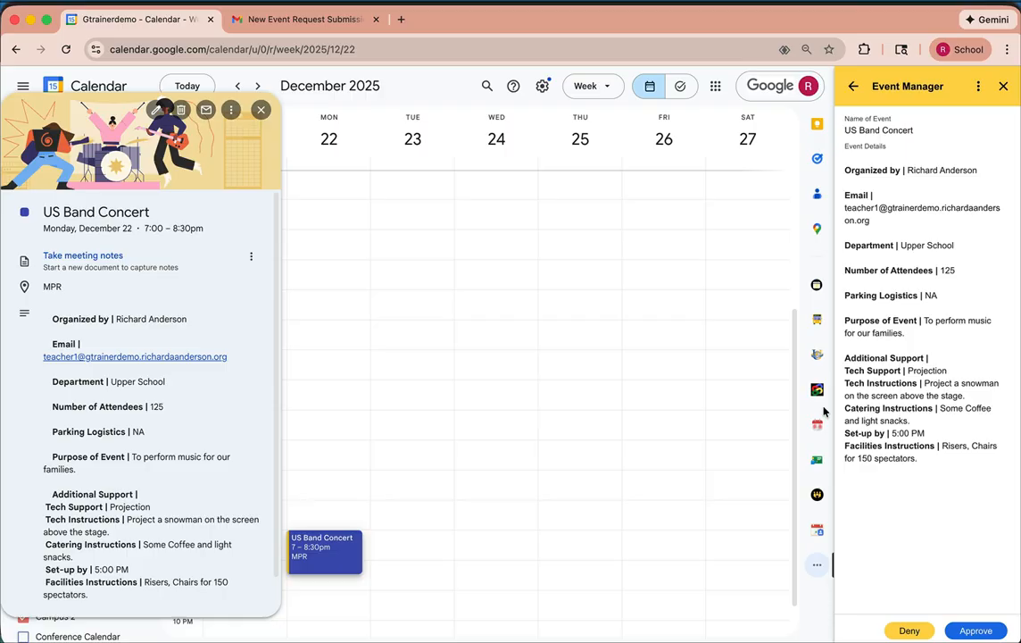
click(984, 631)
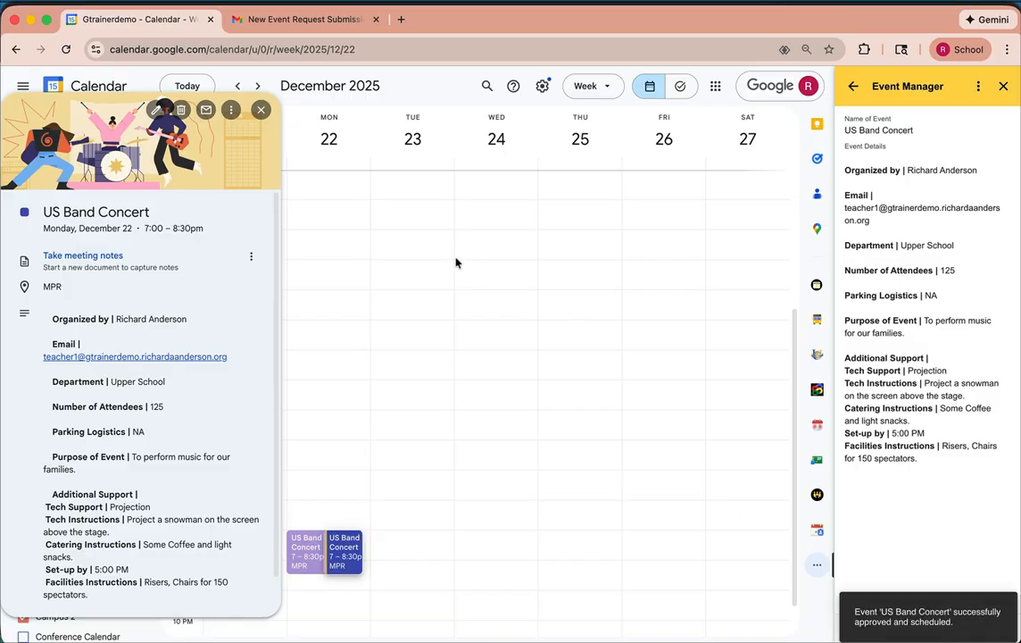
- Close the event card, reload the calendar, and check the approved concert against the list of calendars
click(264, 110)
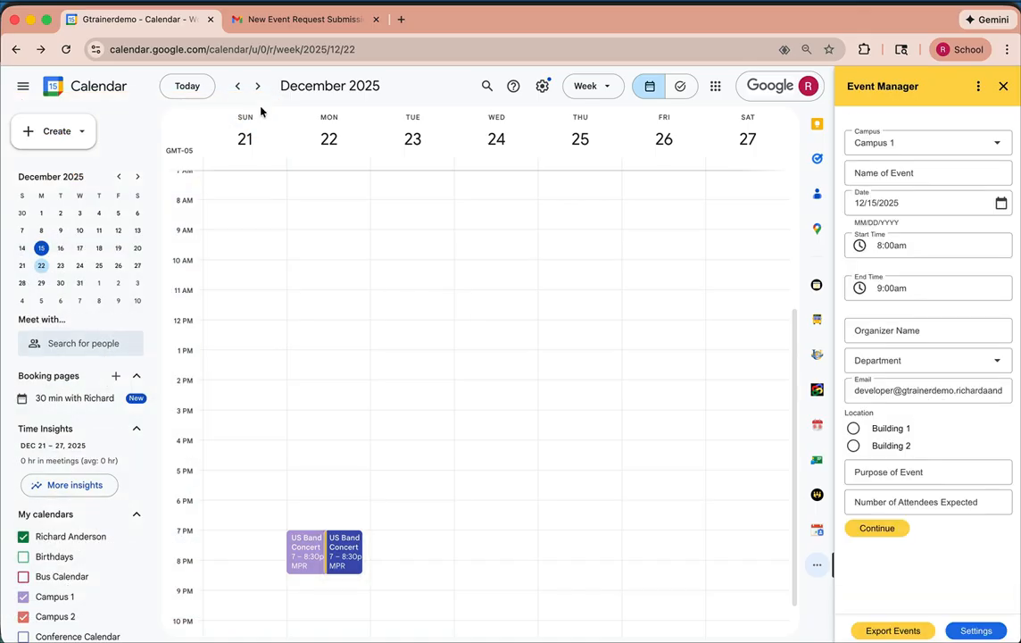
click(66, 51)
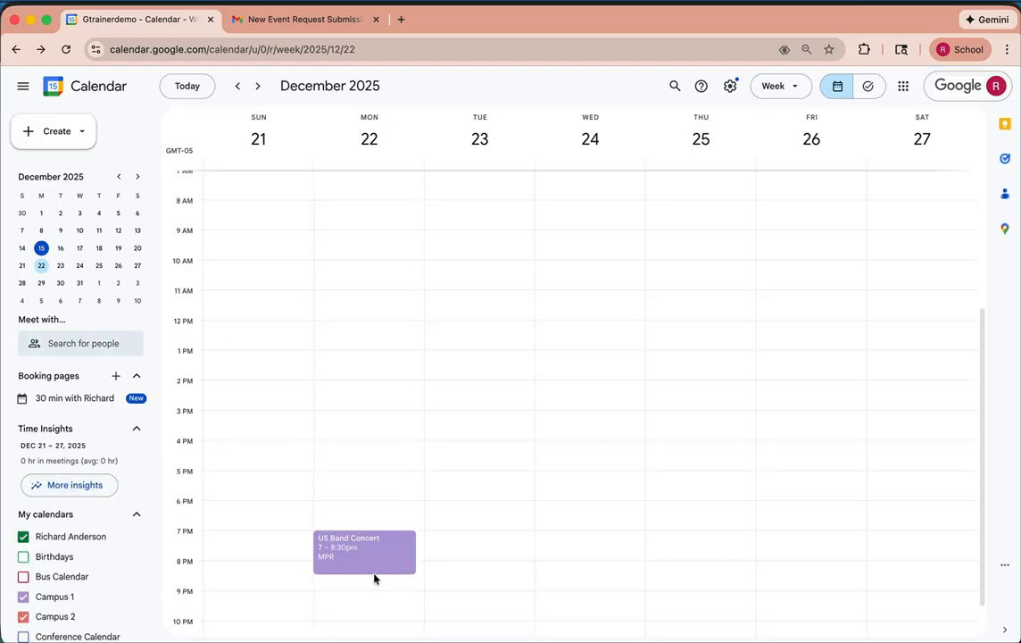
scroll(98, 571, down, 5)
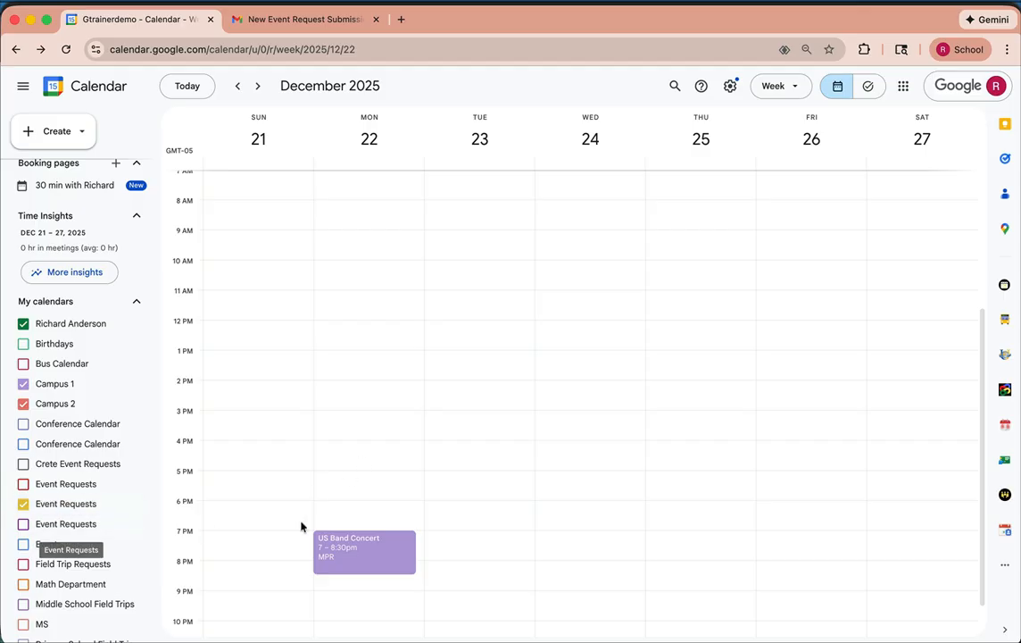
- Review the details of the approved US Band Concert in the calendar, and return to the approver's Gmail inbox
click(359, 549)
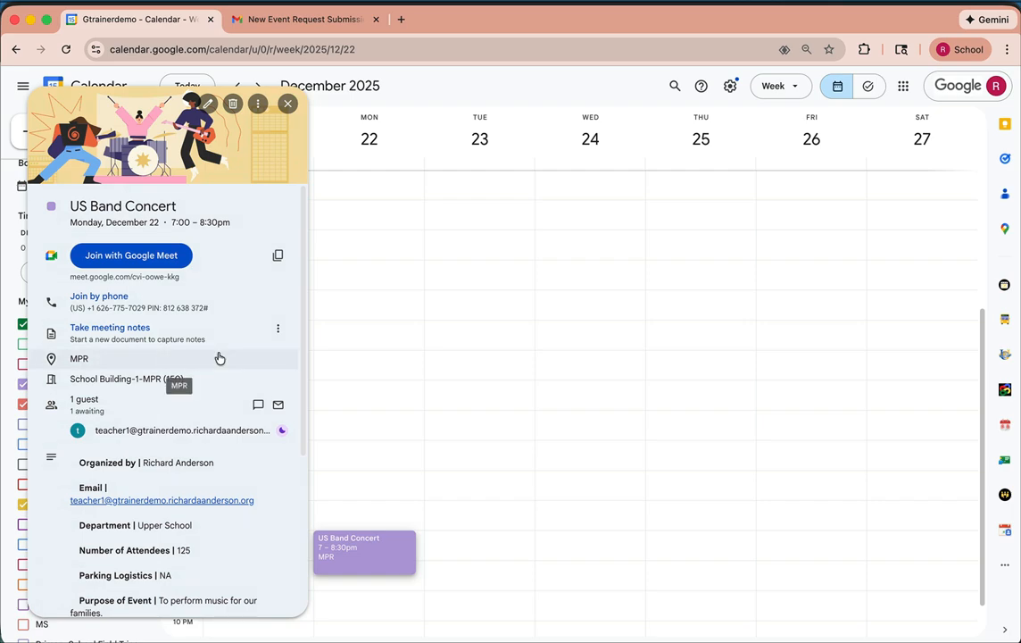
scroll(219, 357, down, 5)
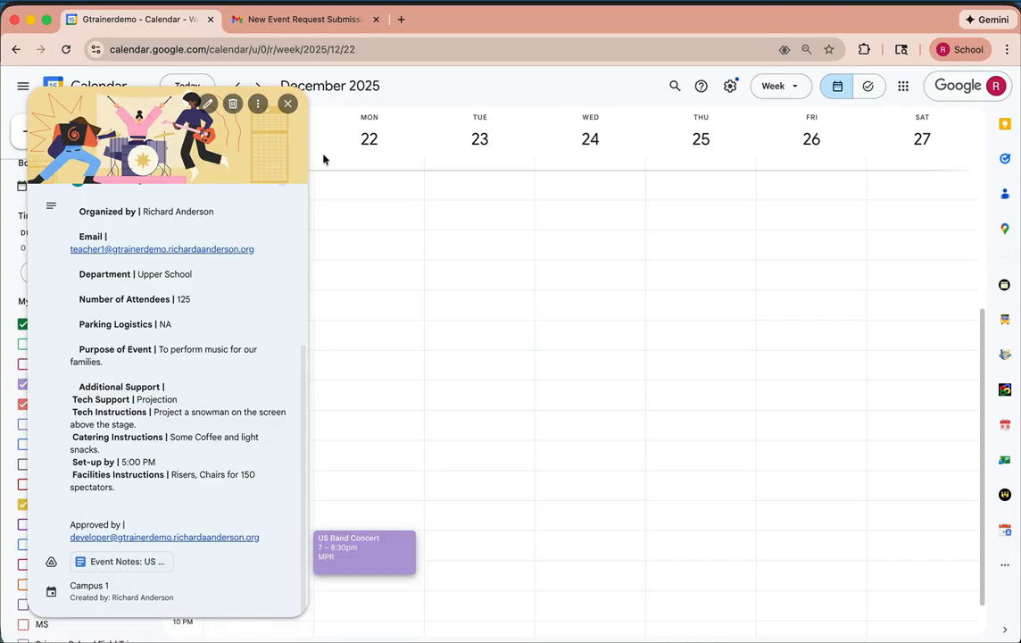
click(340, 17)
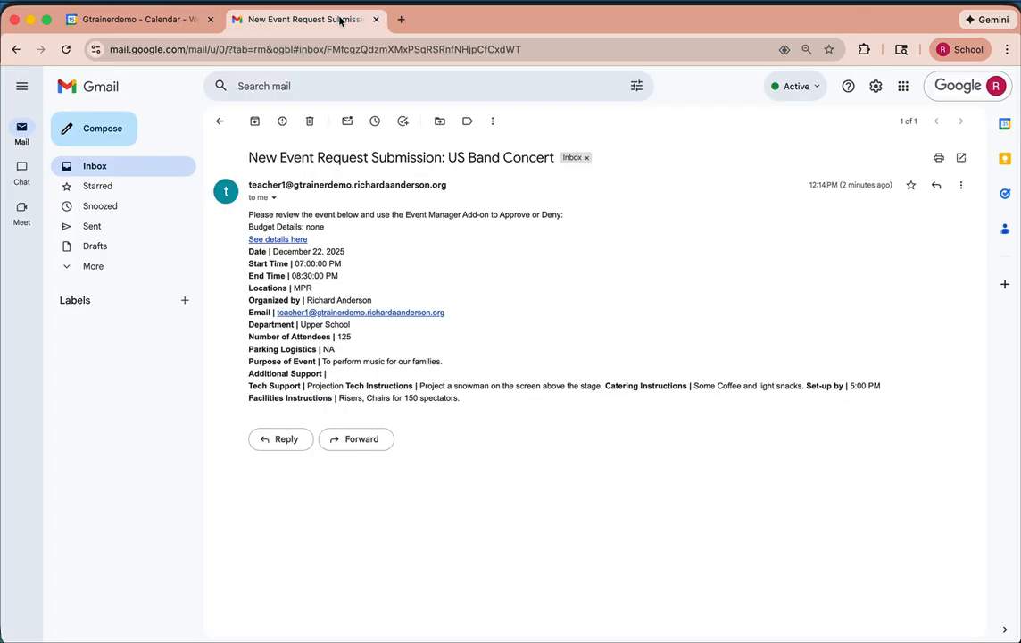
click(96, 169)
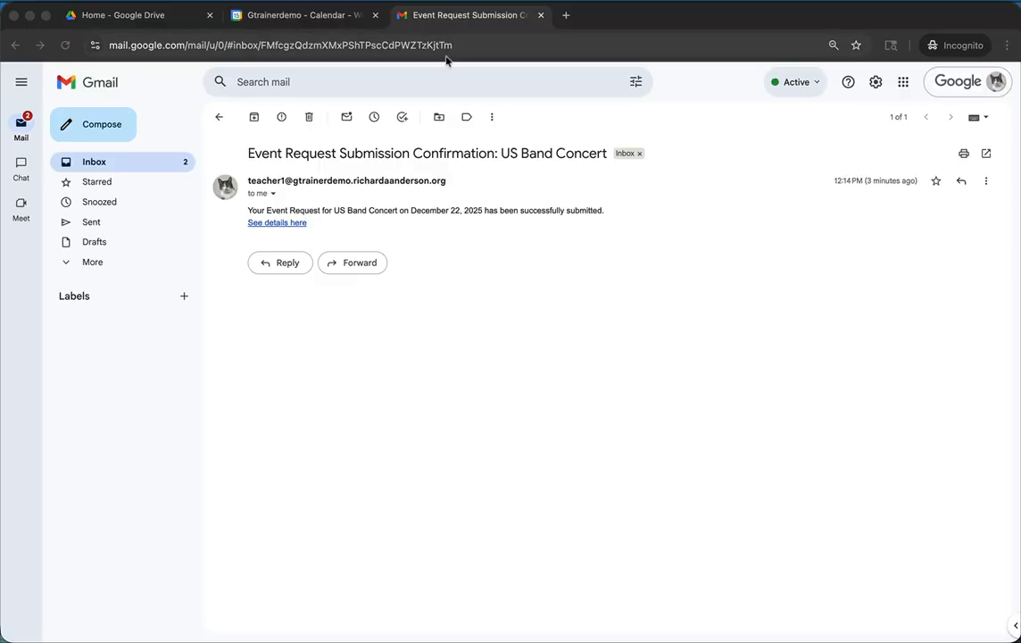
- In the requester's Gmail inbox, read the US Band Concert invitation through its event details and return to the message list
click(99, 162)
click(106, 167)
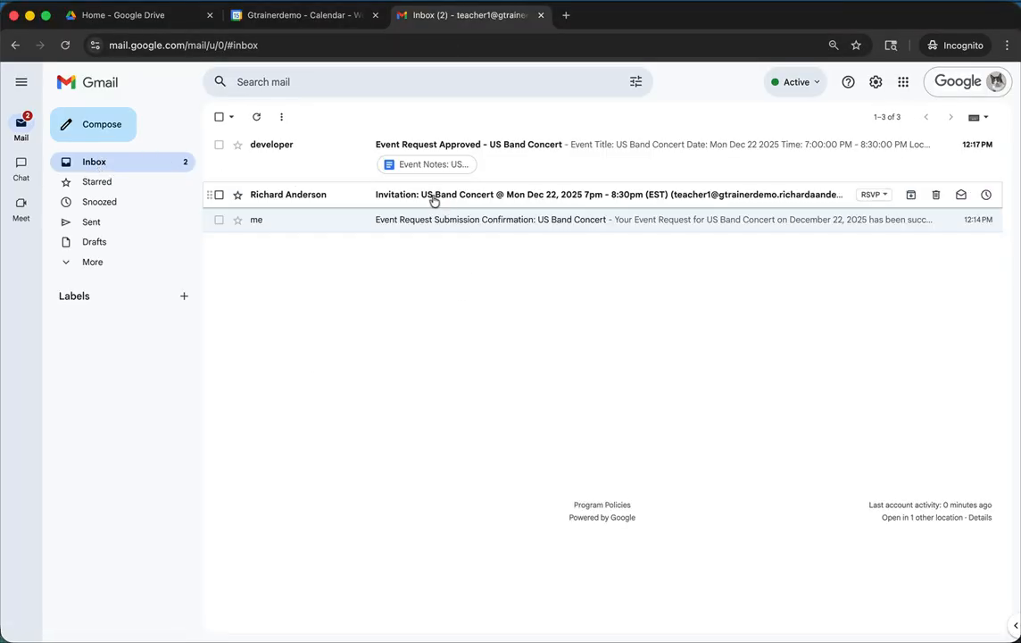
click(400, 197)
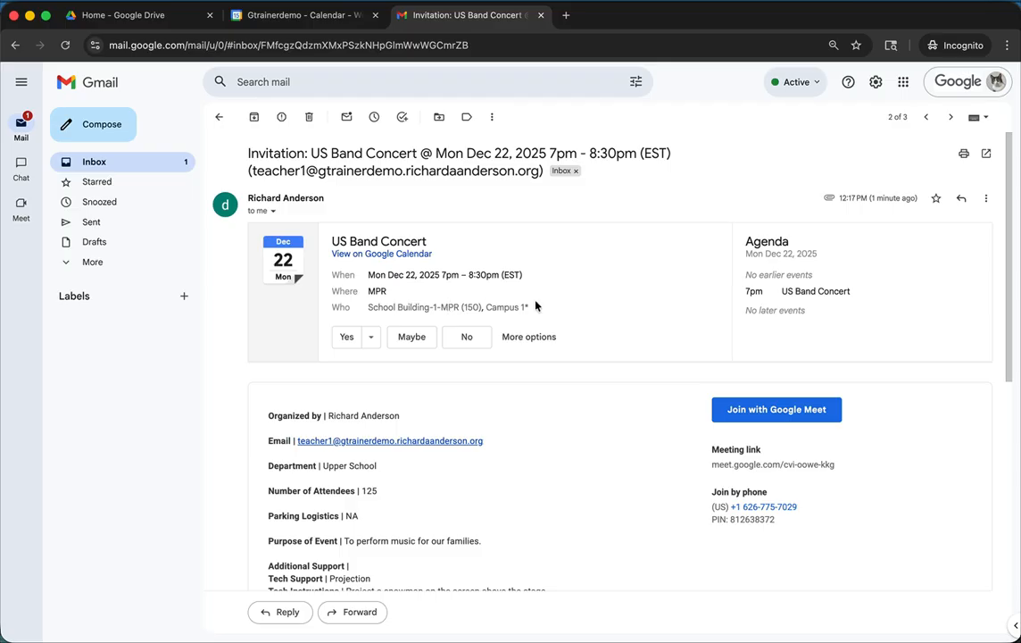
scroll(450, 536, down, 5)
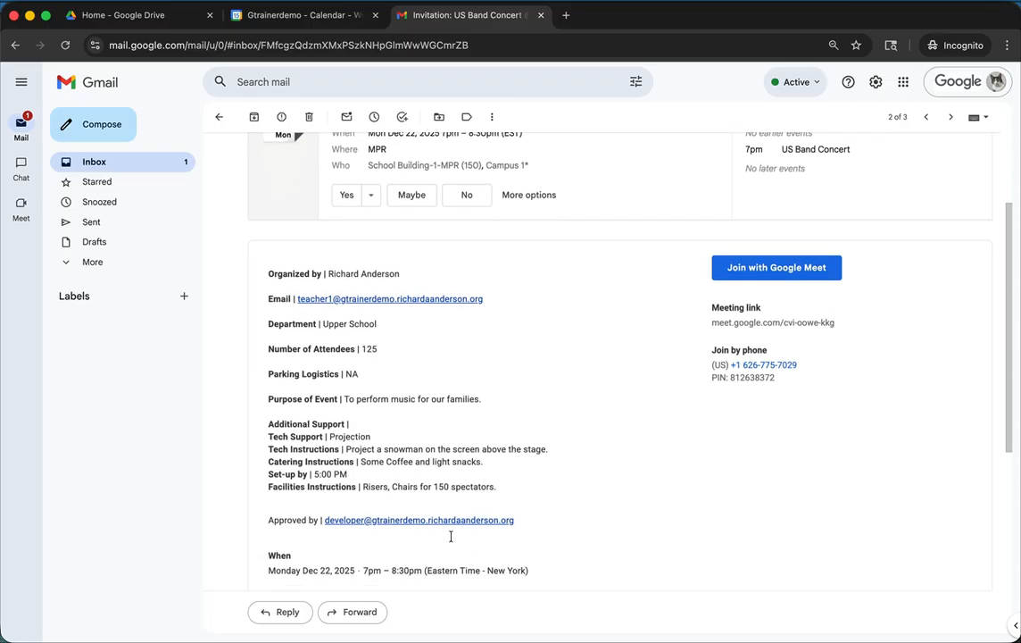
scroll(450, 535, down, 5)
scroll(450, 538, up, 10)
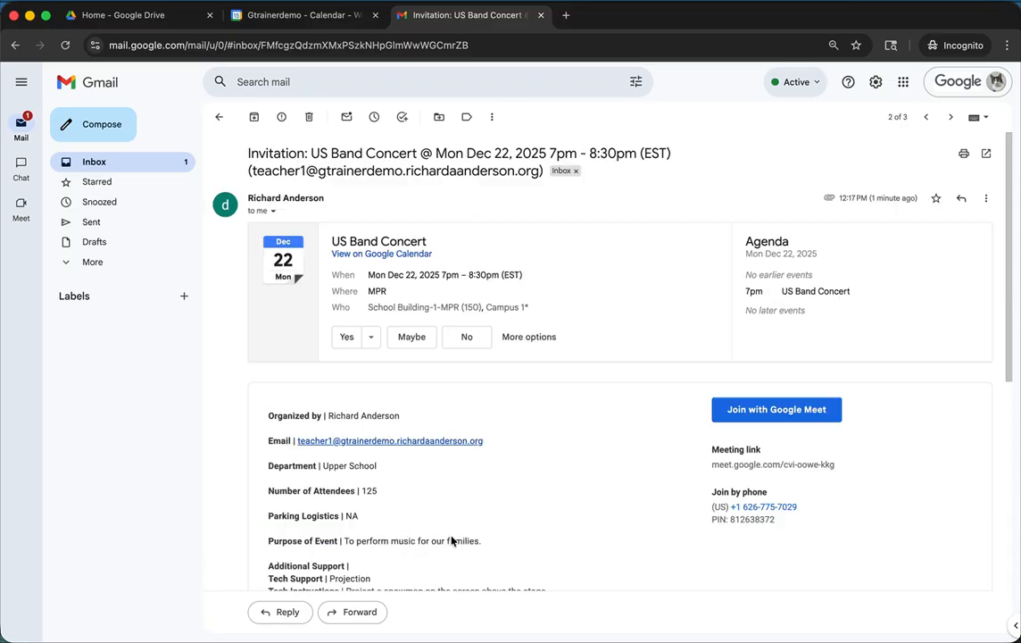
click(219, 116)
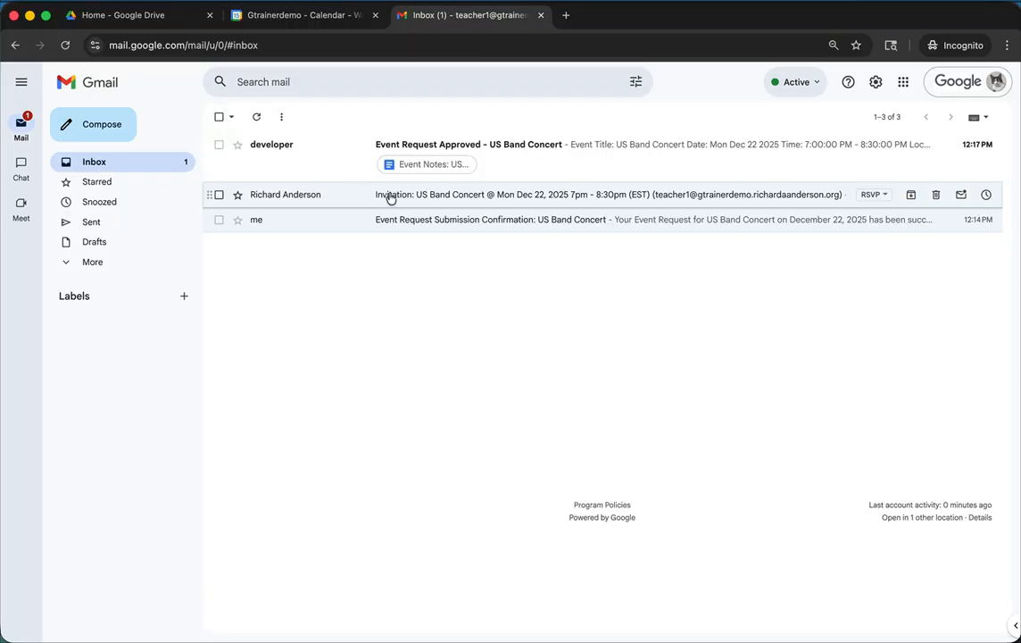
- From the Event Request Approved email, open the linked Google Doc, set Event Prep Status to In Progress, and close the document
click(522, 159)
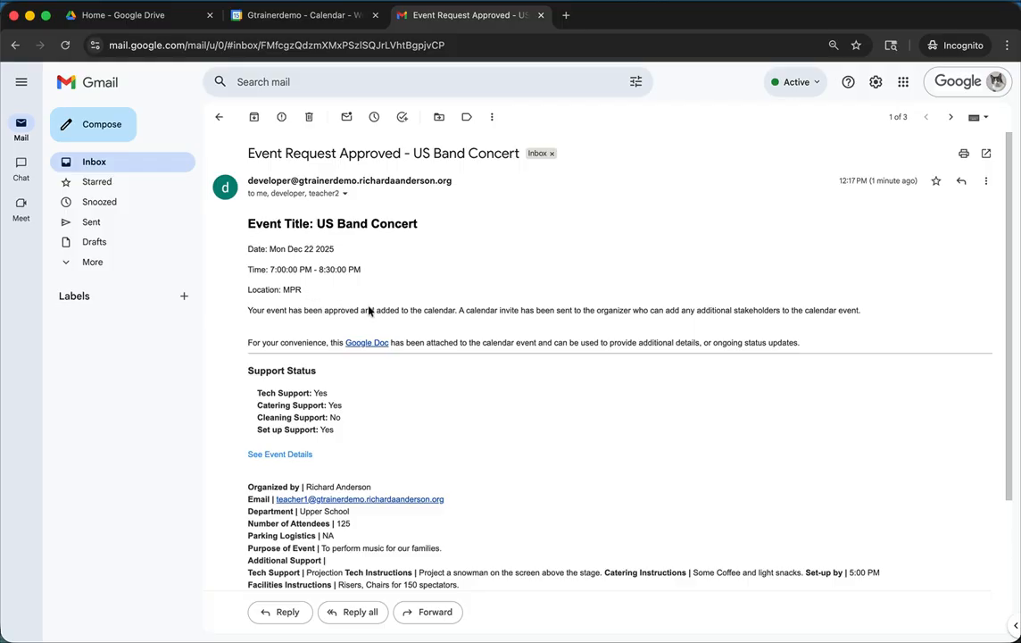
click(373, 345)
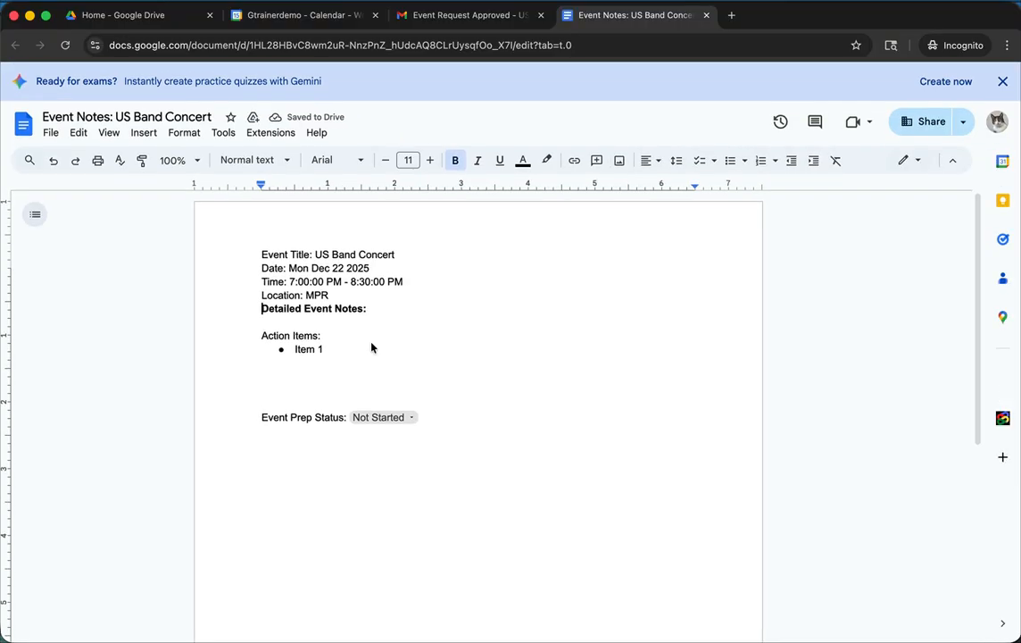
click(412, 418)
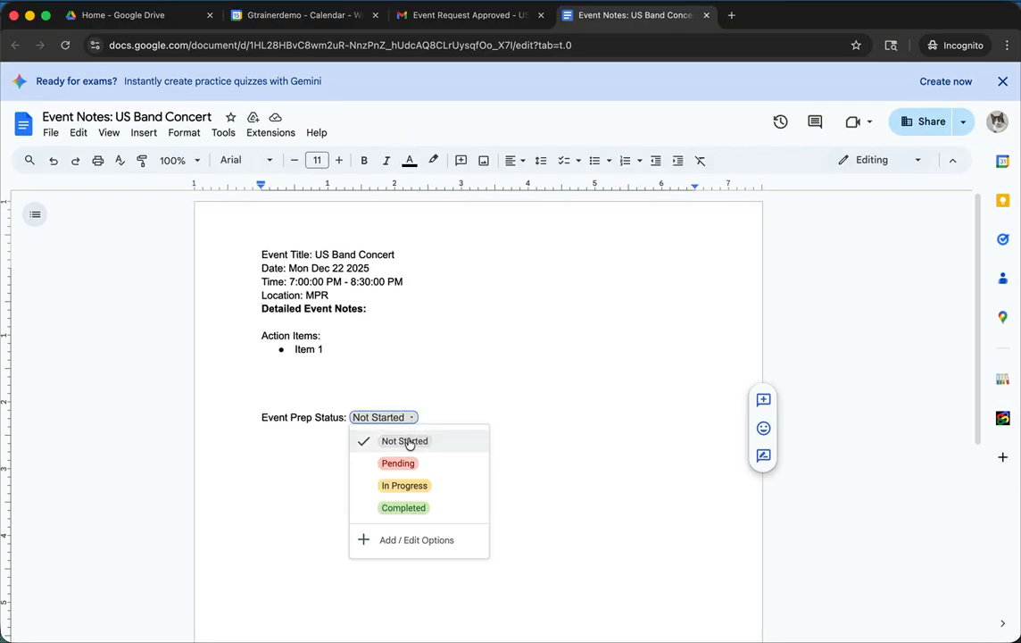
click(404, 485)
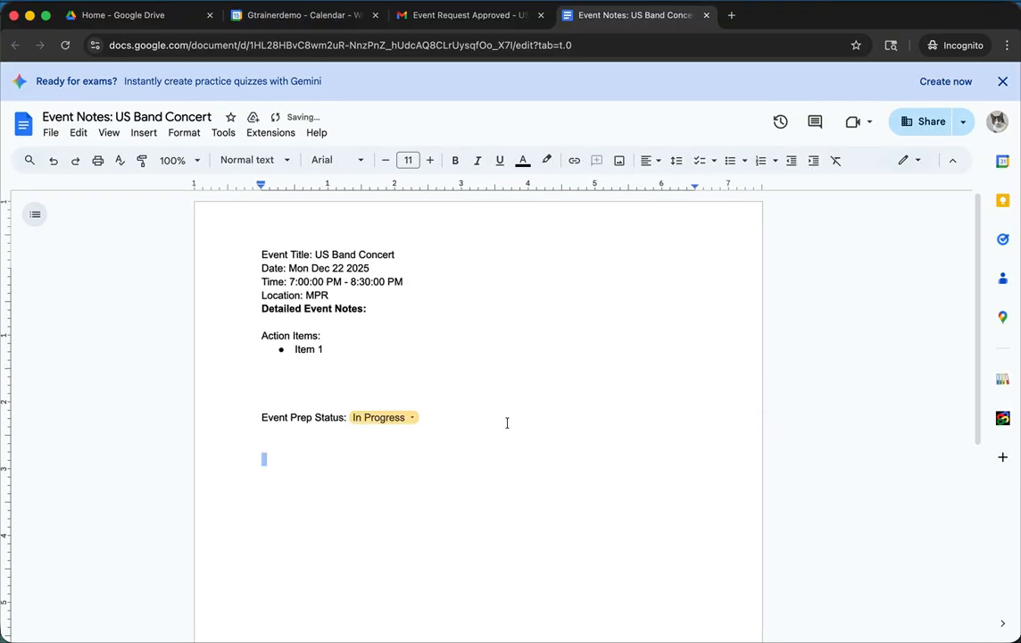
click(506, 421)
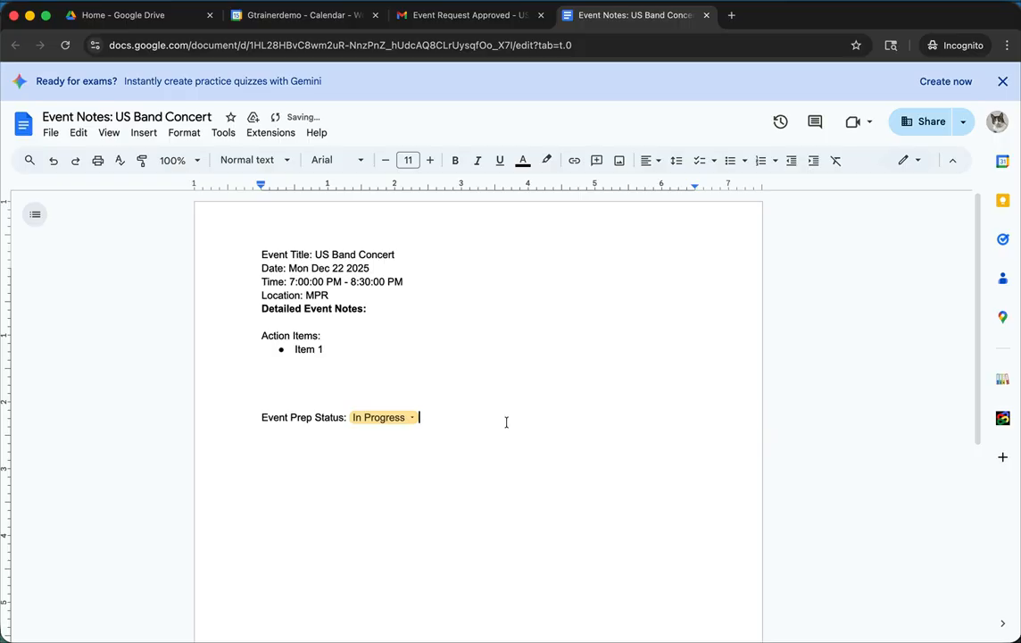
click(706, 16)
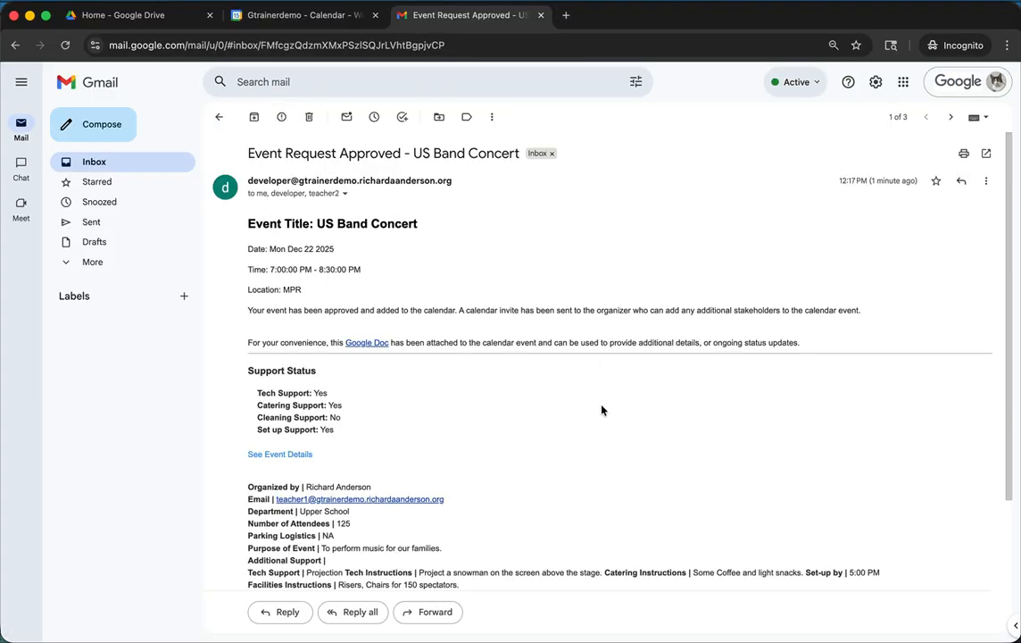
- Read the rest of the approval email, and open the Event Manager add-on in the requester's reloaded Google Calendar
scroll(601, 410, down, 5)
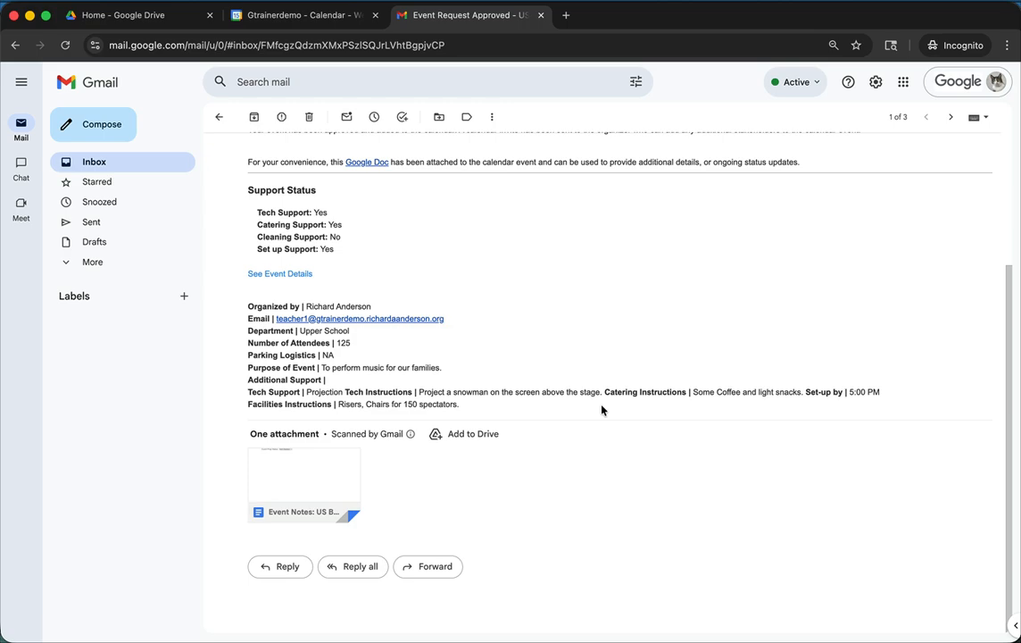
click(344, 17)
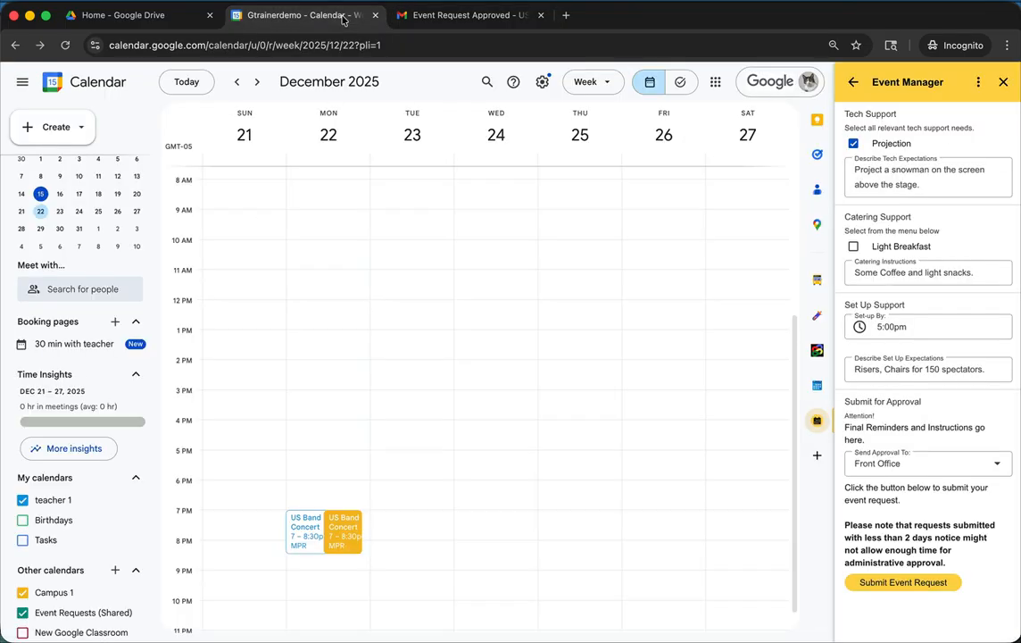
click(64, 47)
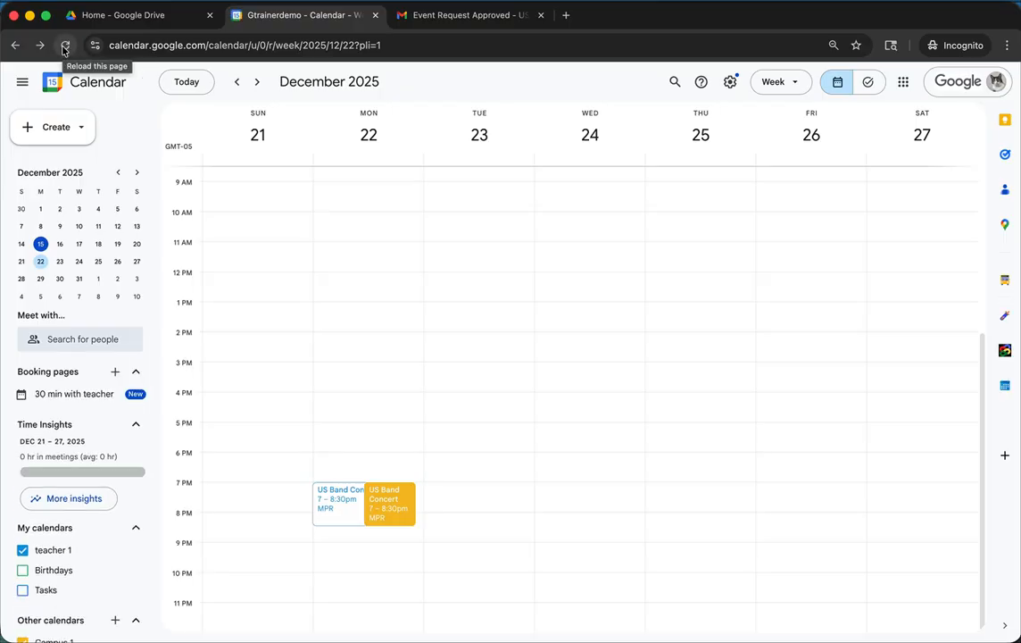
click(1007, 421)
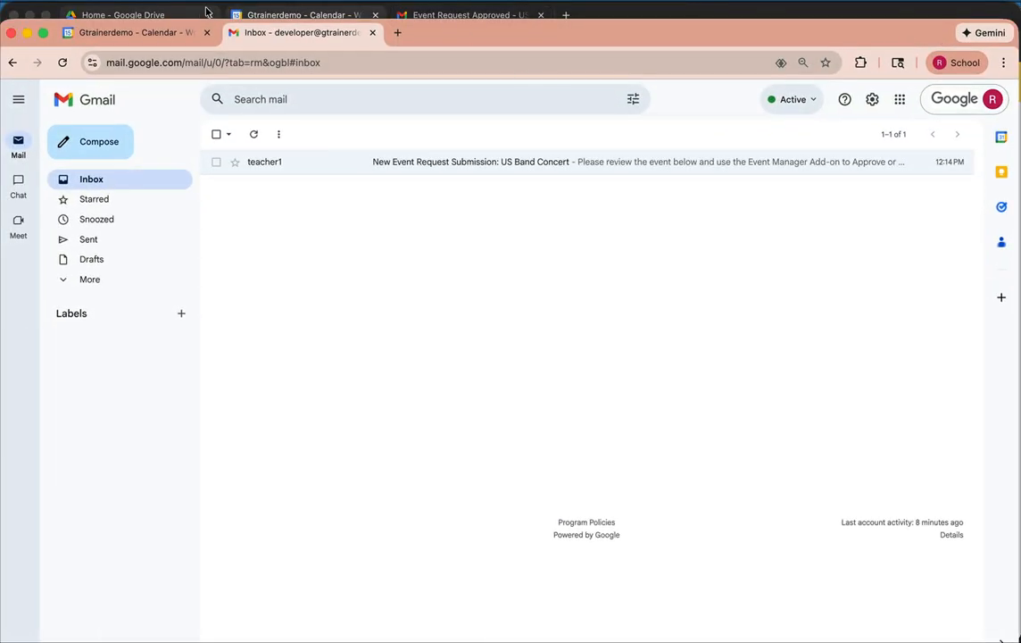
- In the approver's Google Calendar, open the Event Manager add-on and bring up its event export form
click(160, 33)
click(432, 101)
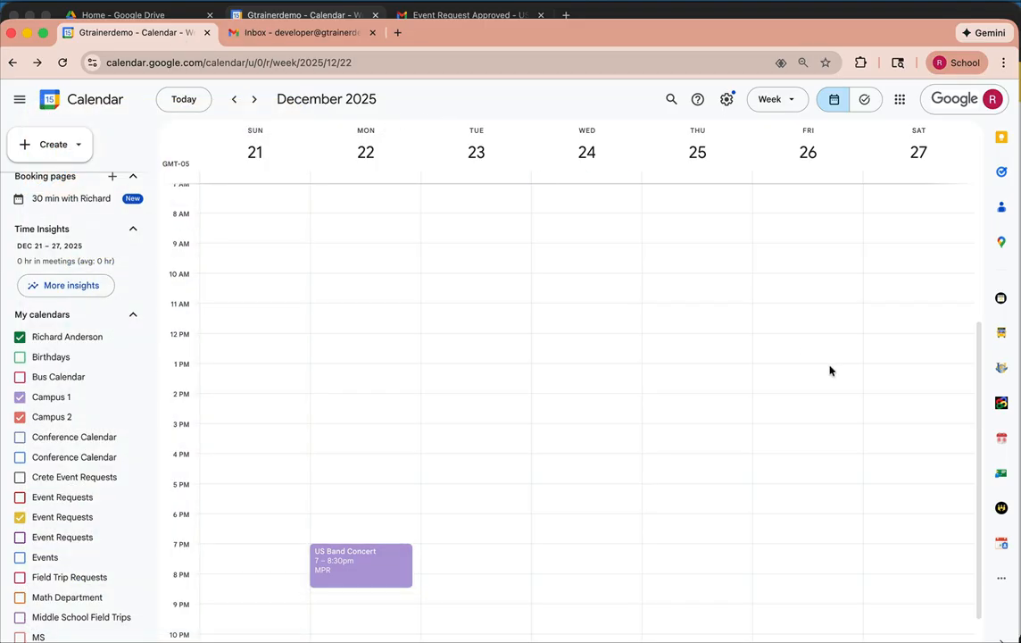
click(1002, 578)
click(943, 538)
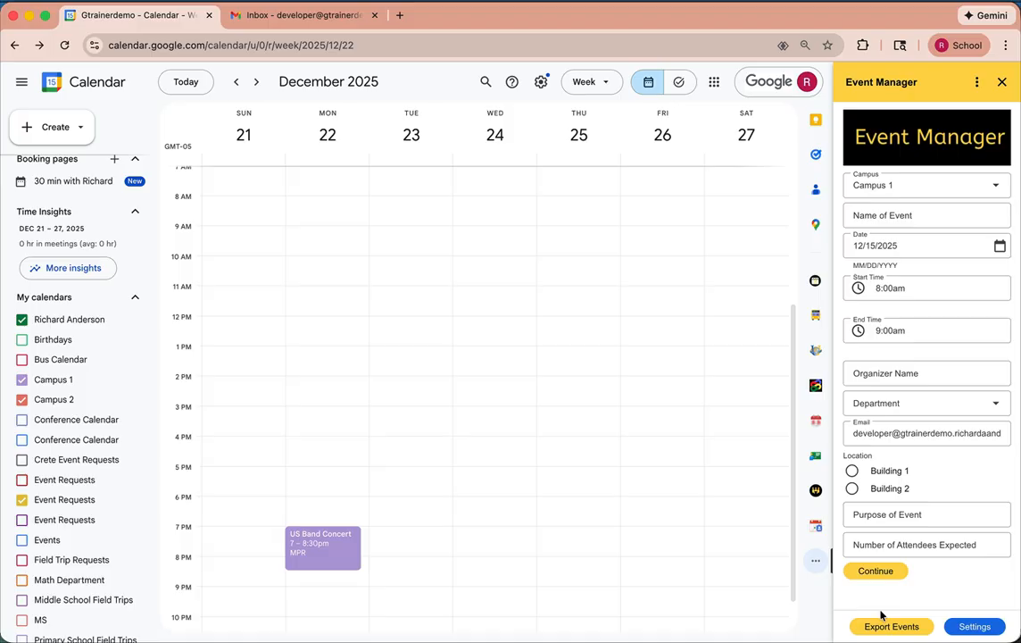
click(891, 627)
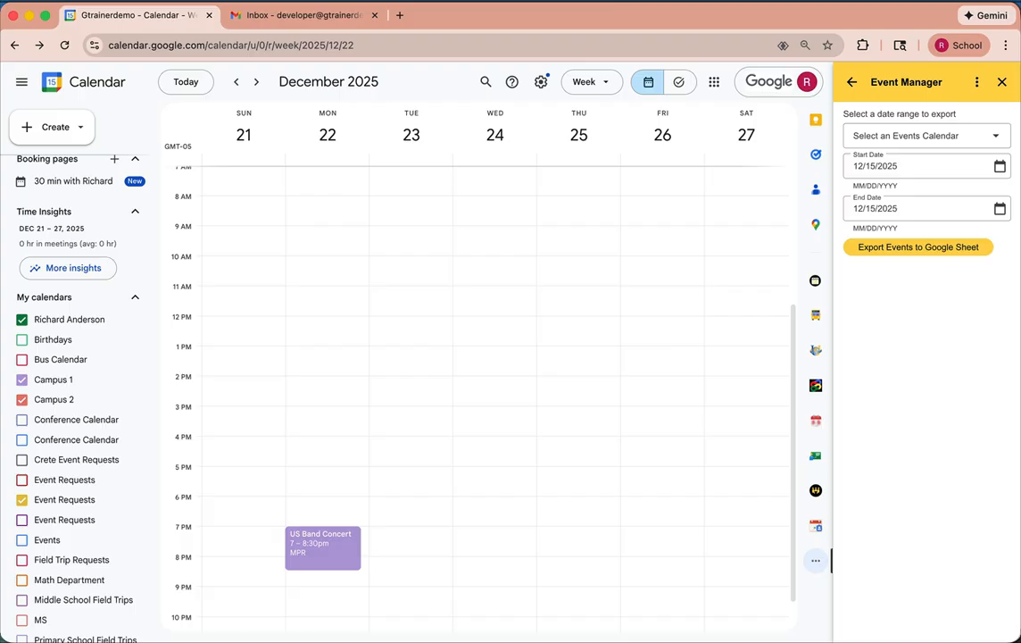
- Choose the Campus 1 calendar for the export and set the date range from 12/22/2025 to 12/26/2025
click(999, 138)
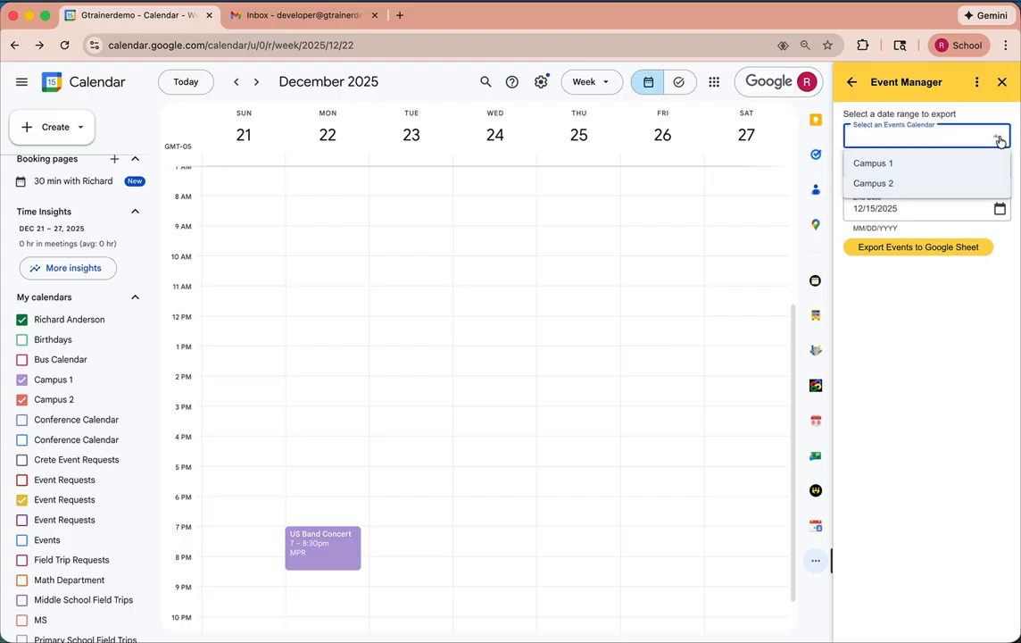
click(962, 161)
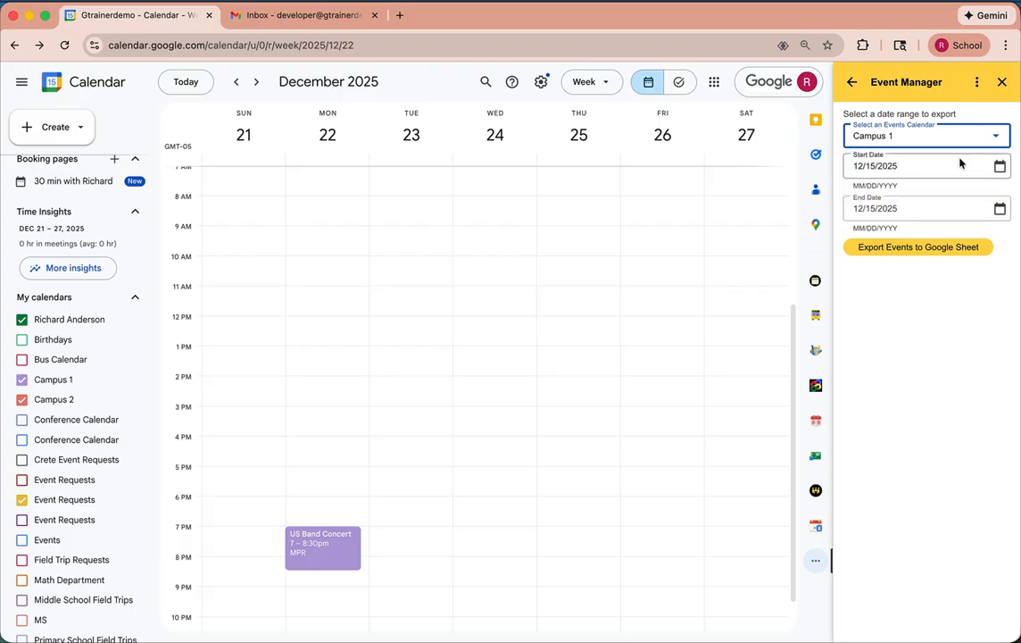
click(999, 166)
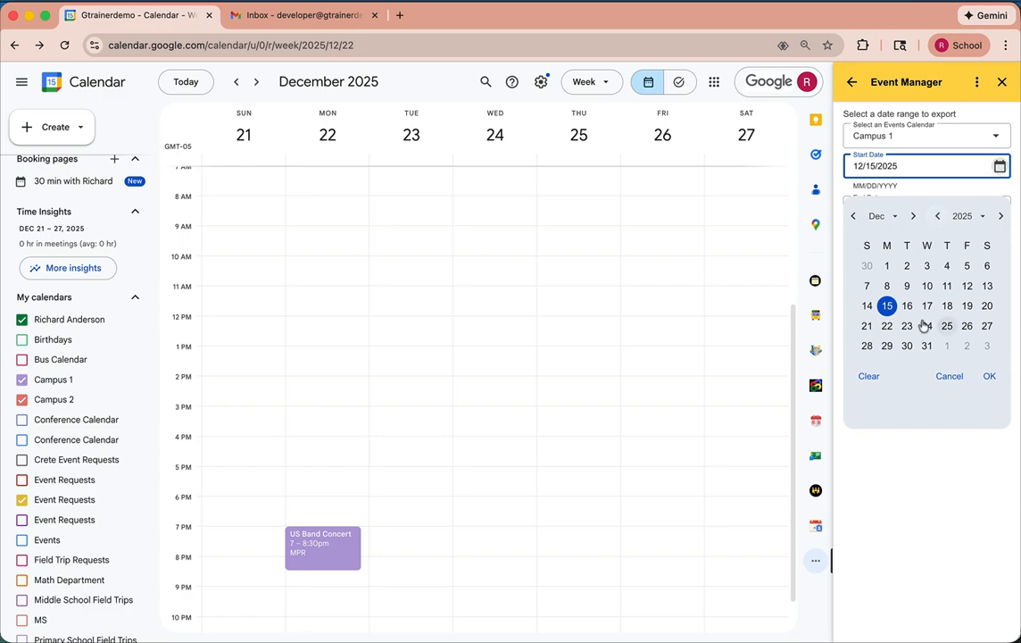
click(886, 325)
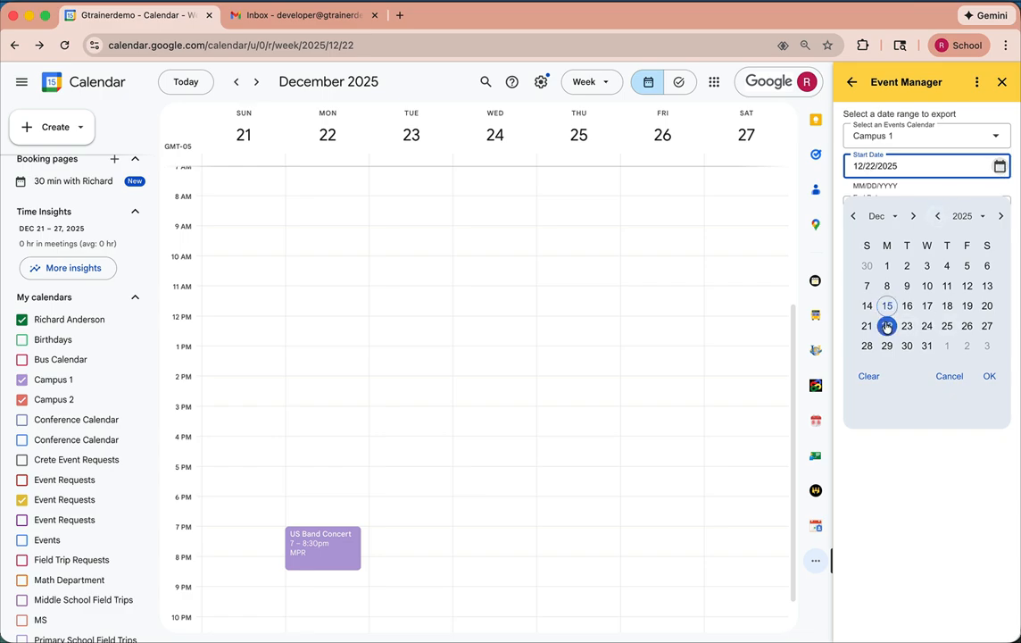
click(989, 375)
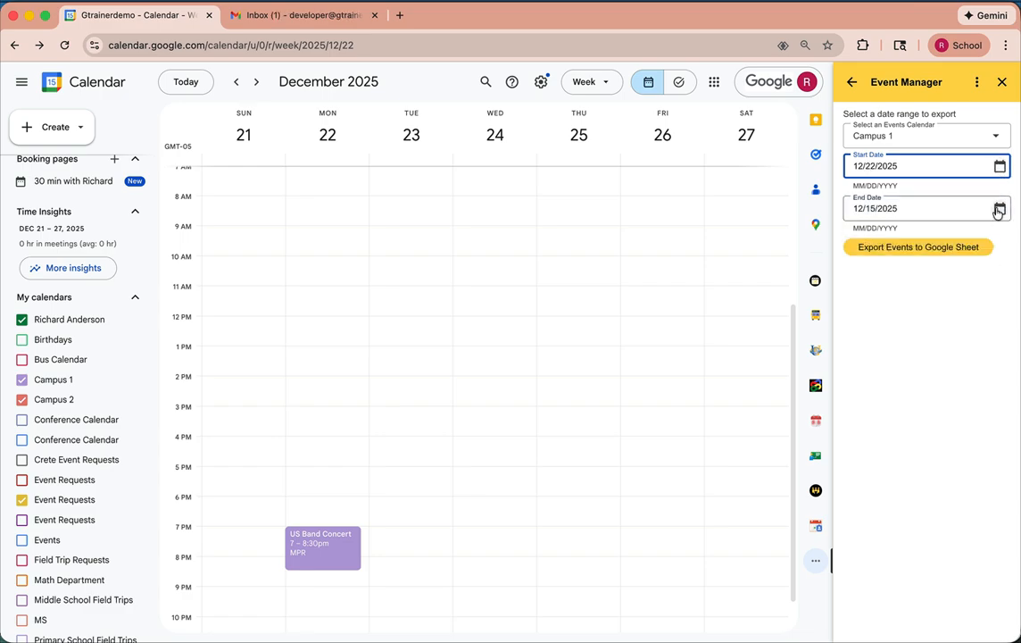
click(1000, 208)
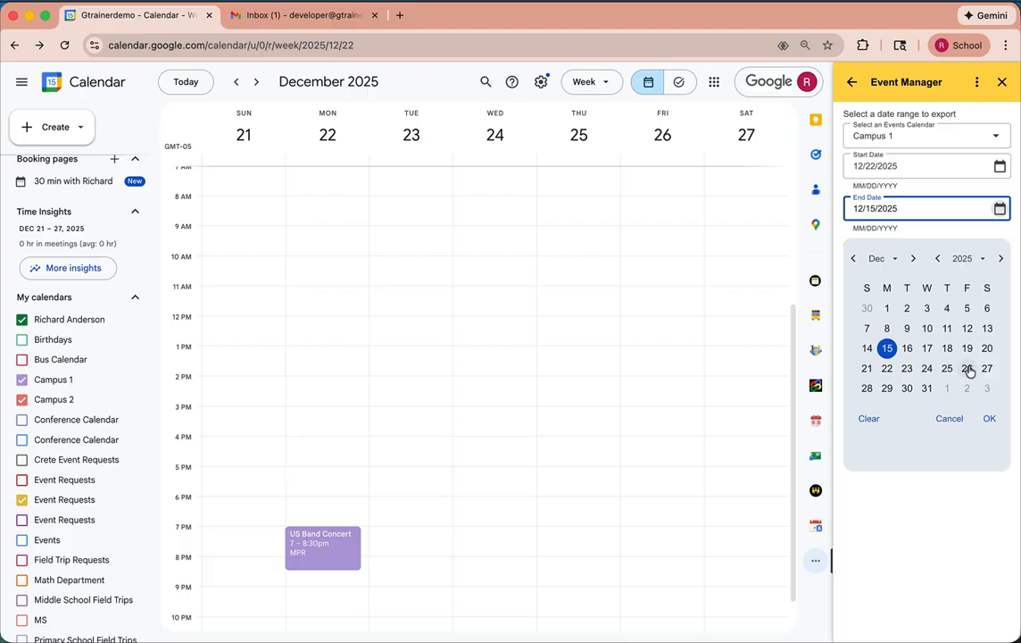
click(966, 367)
click(989, 419)
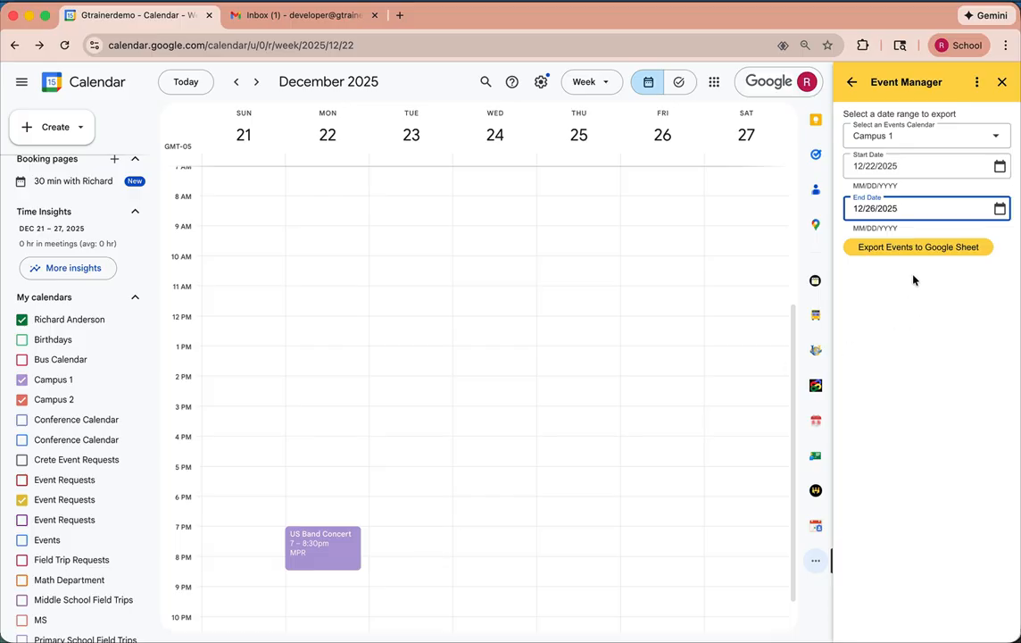
- Export the events to a Google Sheet, and widen the Day column in the opened spreadsheet
click(915, 250)
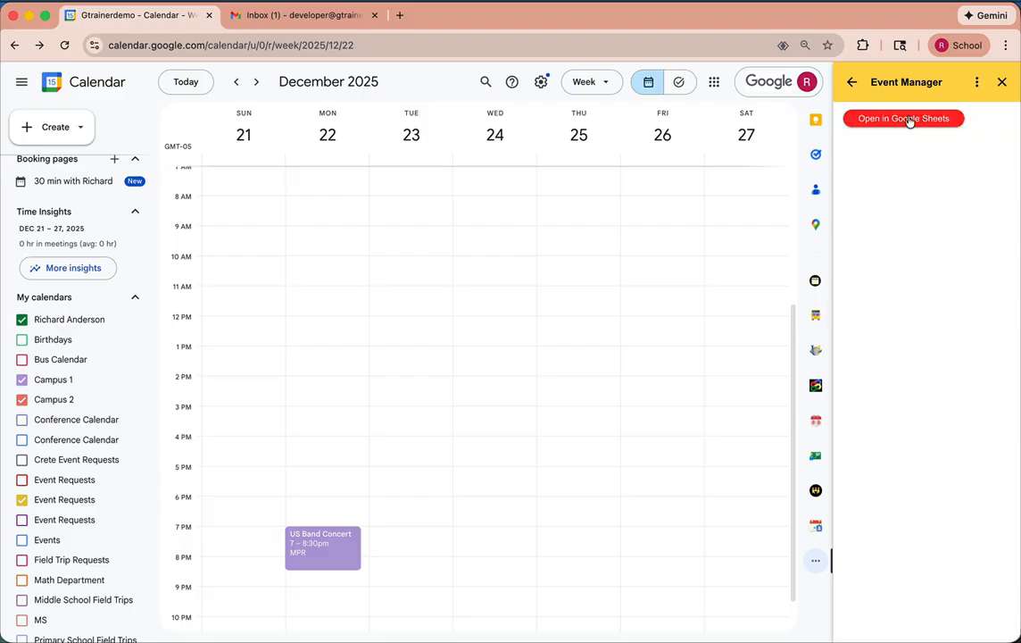
click(906, 119)
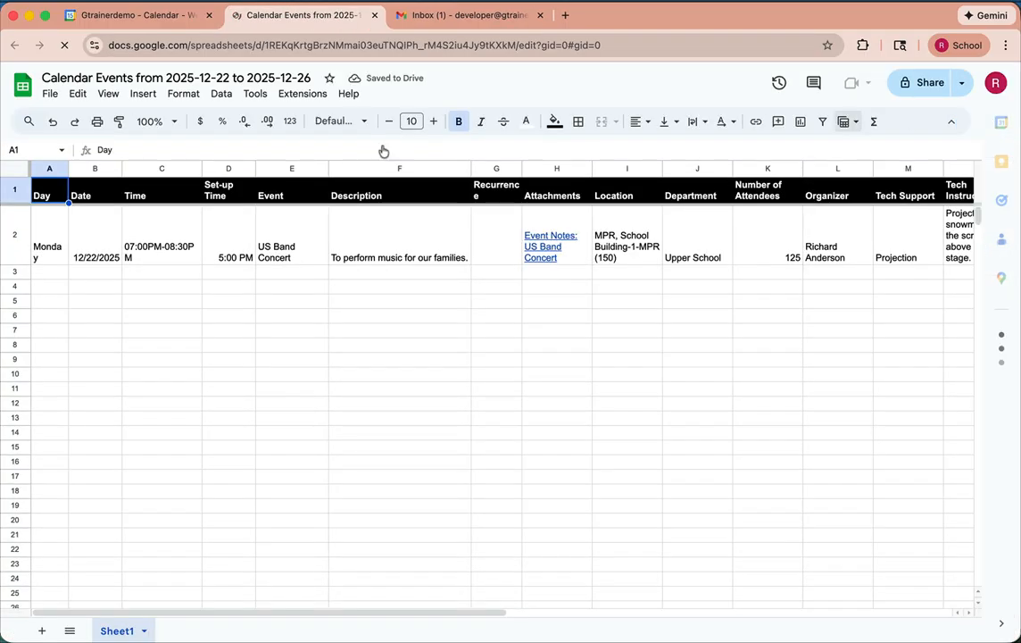
drag(69, 168, 103, 168)
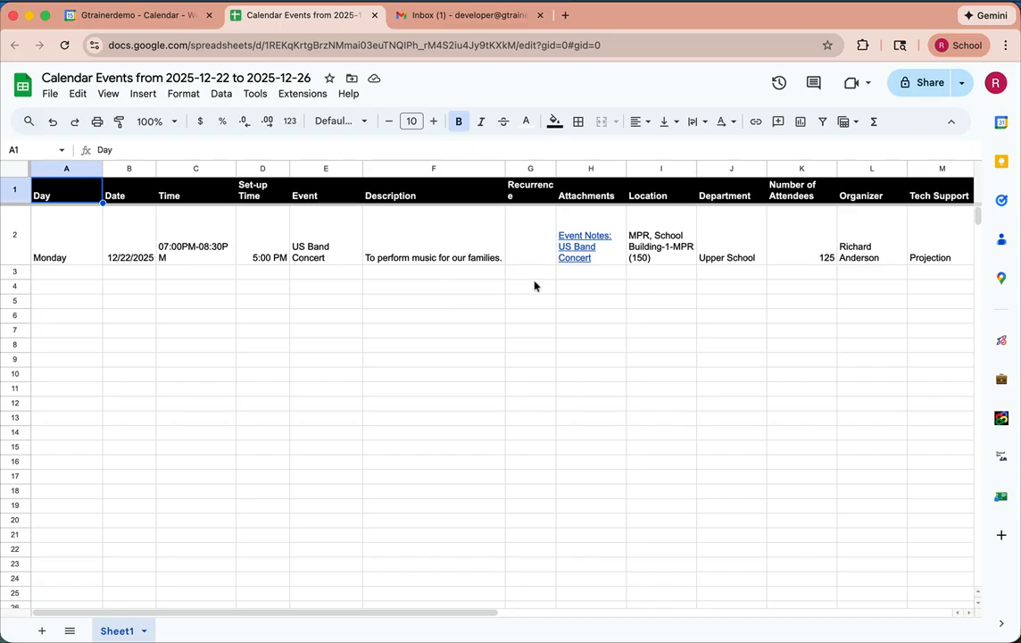
- Review the exported US Band Concert row, previewing the event notes attachment and checking the location, attendee, organizer and tech support columns
scroll(530, 252, right, 1)
scroll(530, 253, right, 3)
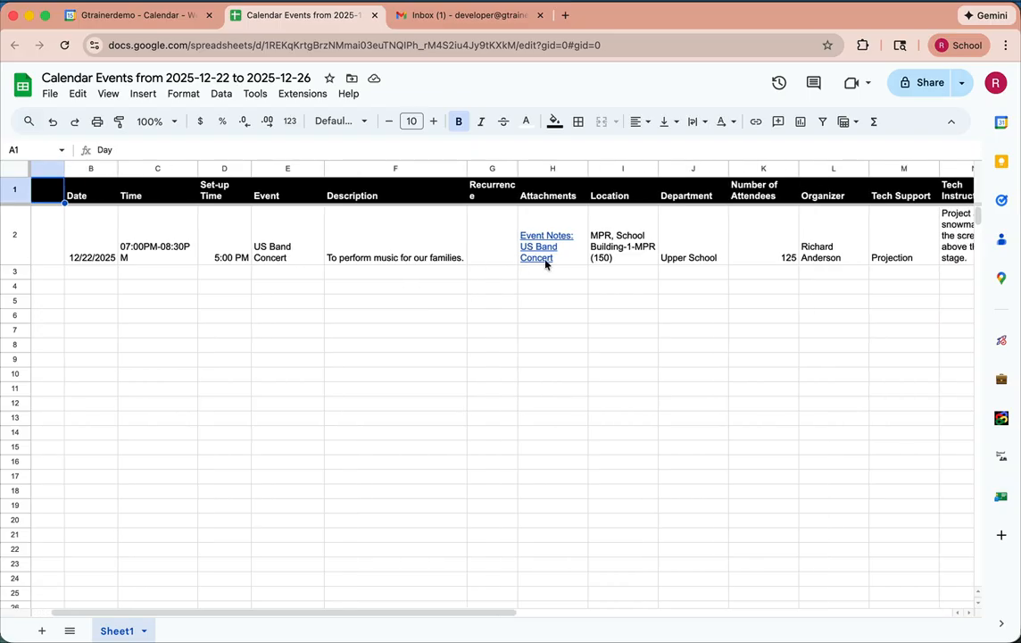
mouse_move(547, 259)
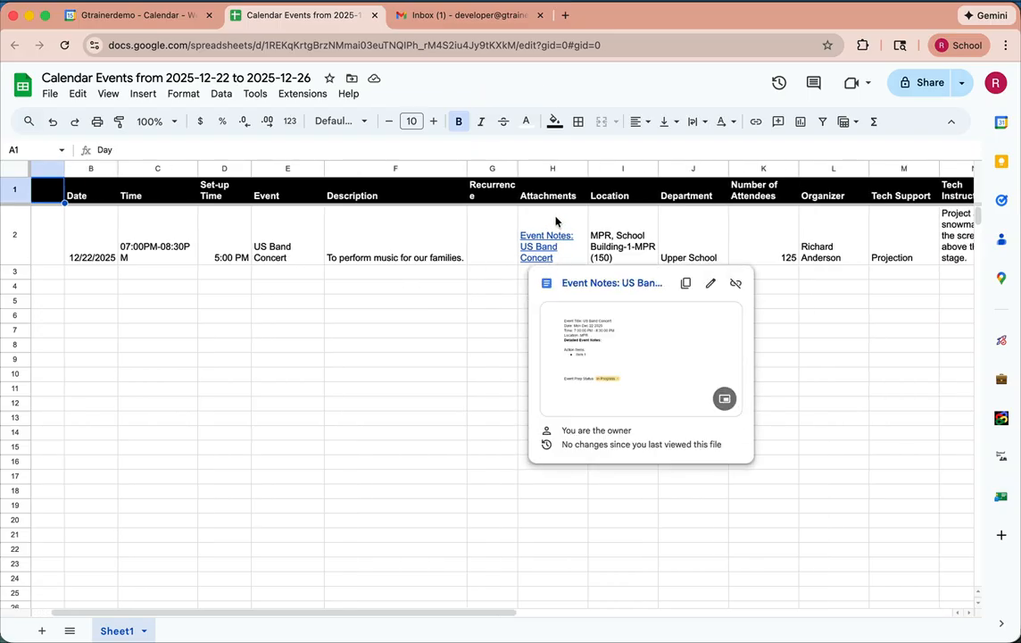
scroll(555, 221, right, 10)
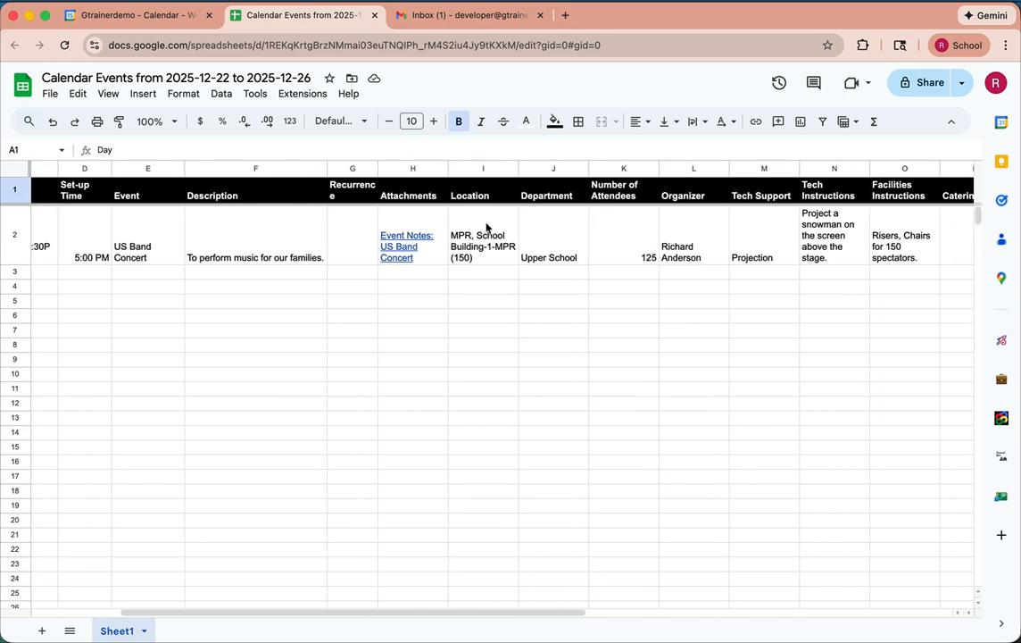
scroll(486, 228, right, 8)
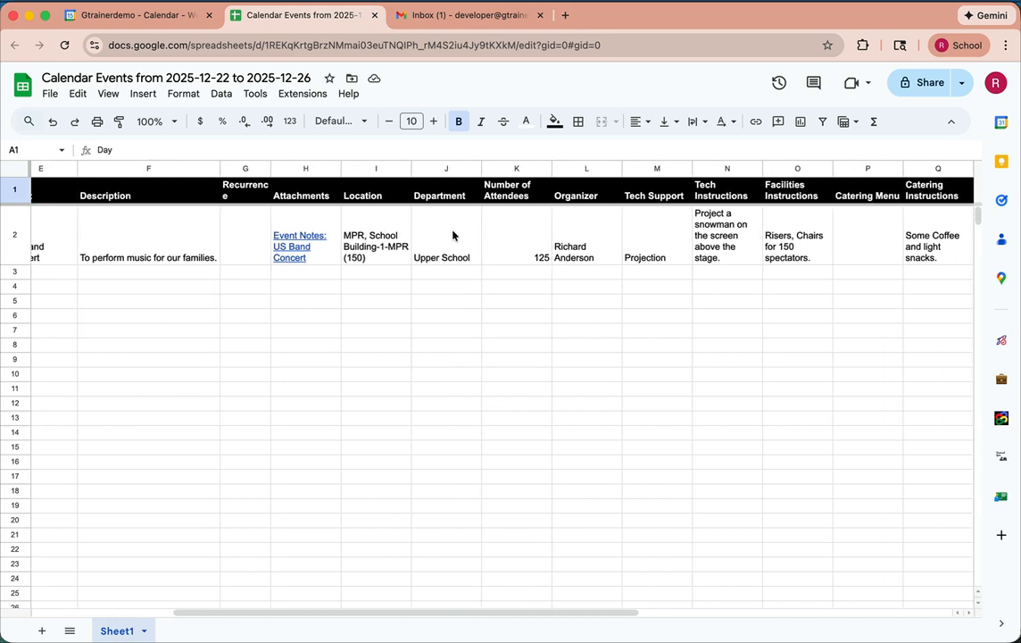
click(514, 237)
scroll(508, 236, right, 7)
click(498, 236)
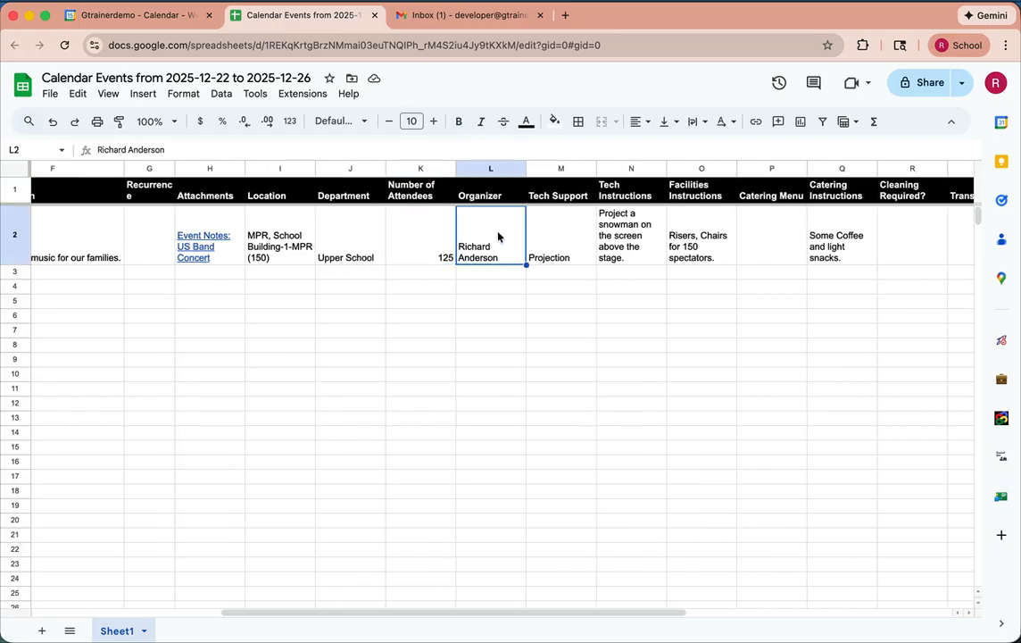
click(553, 237)
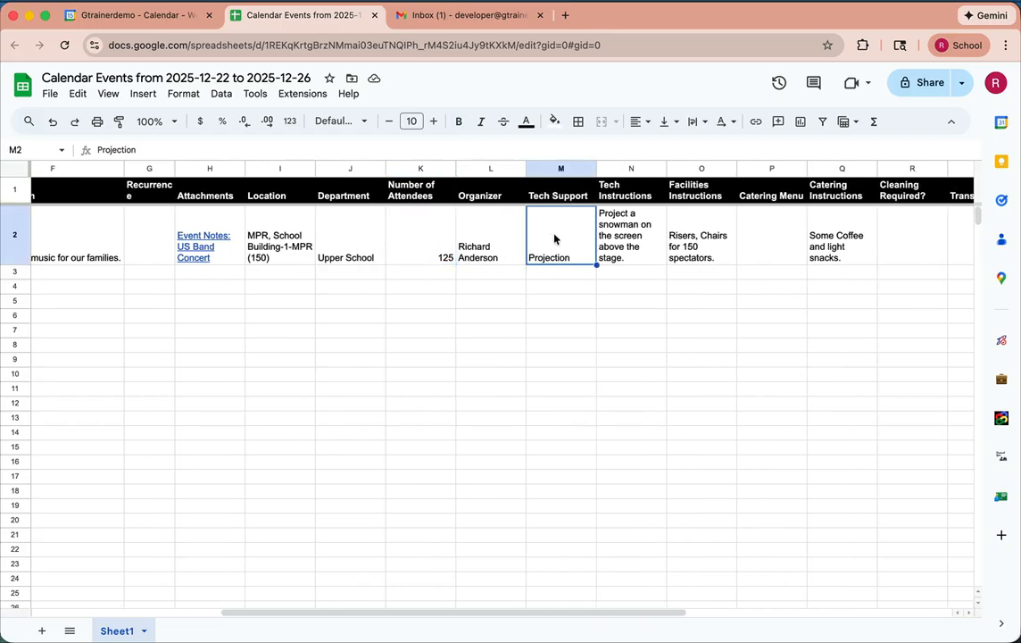
- Check the exported event's facilities instructions, catering instructions, parking and approver columns
scroll(638, 227, right, 9)
scroll(636, 227, right, 3)
click(547, 234)
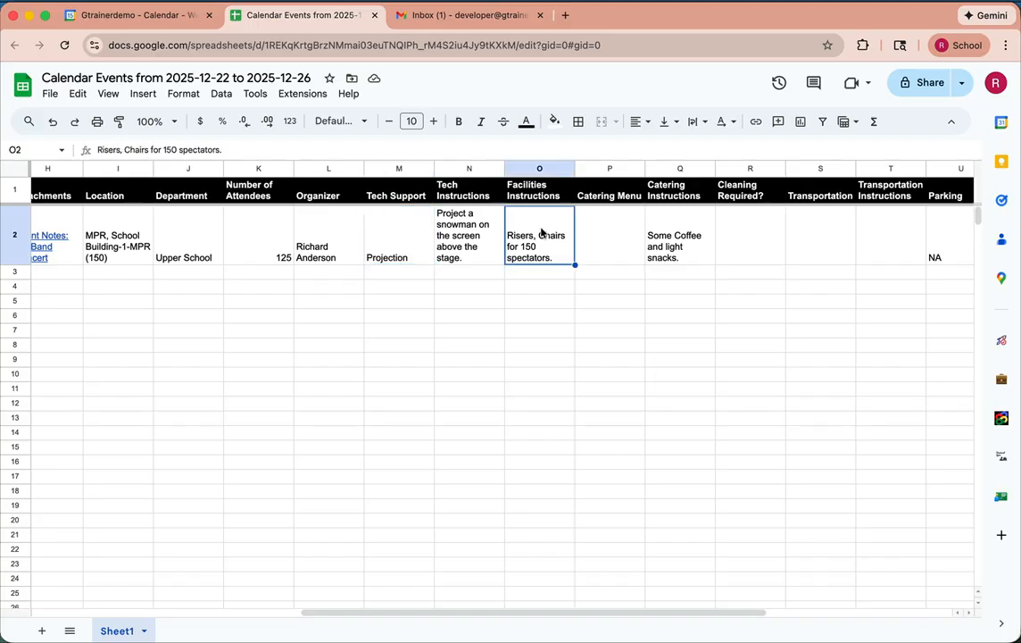
click(685, 247)
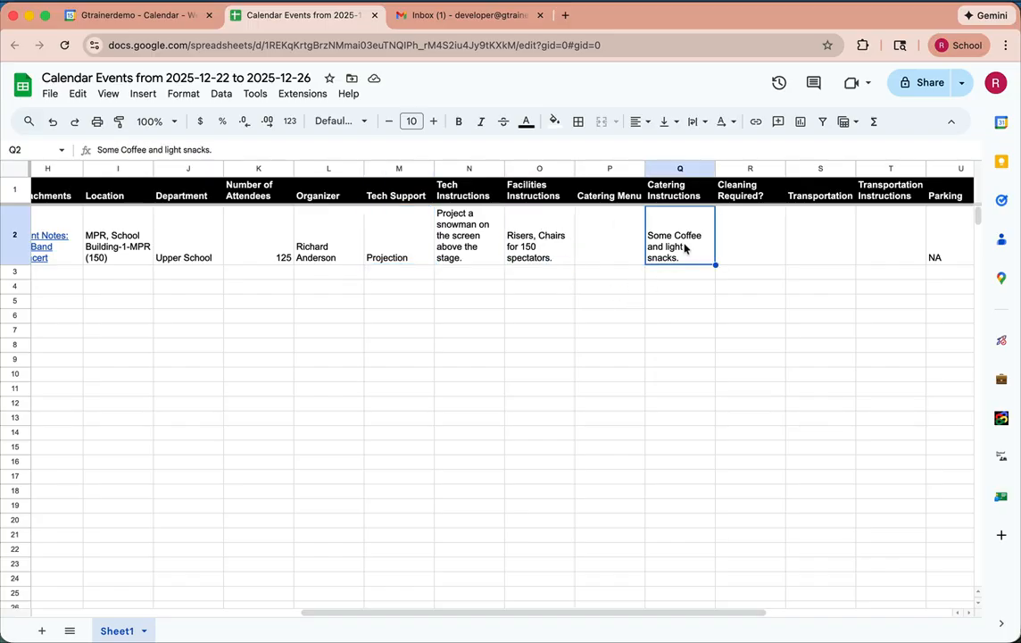
scroll(685, 247, right, 12)
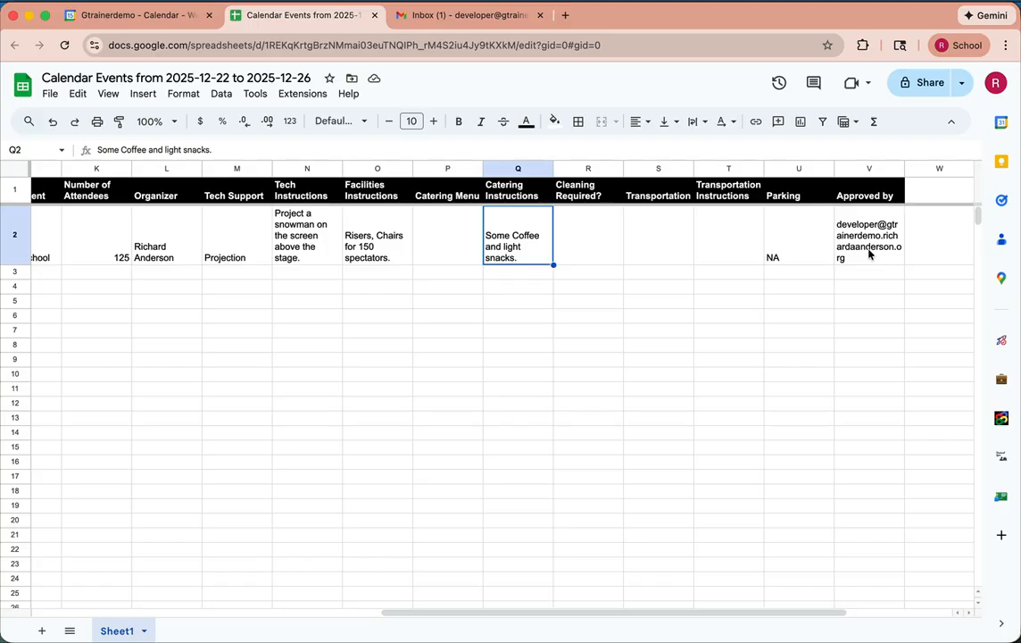
scroll(810, 346, left, 10)
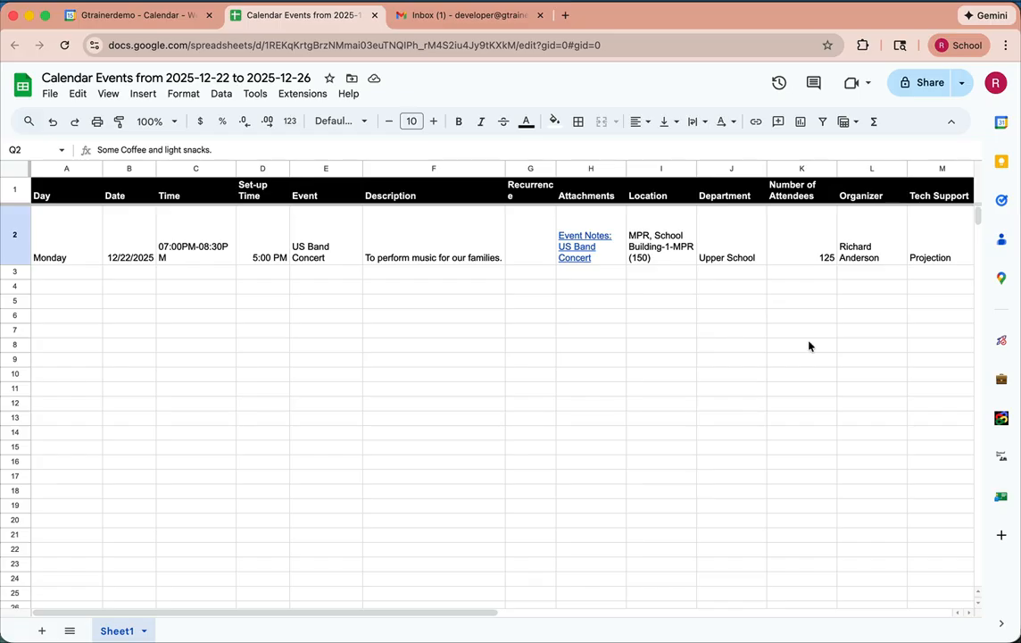
- Close the exported spreadsheet, go back to the Event Manager start form and open its settings spreadsheet
click(375, 15)
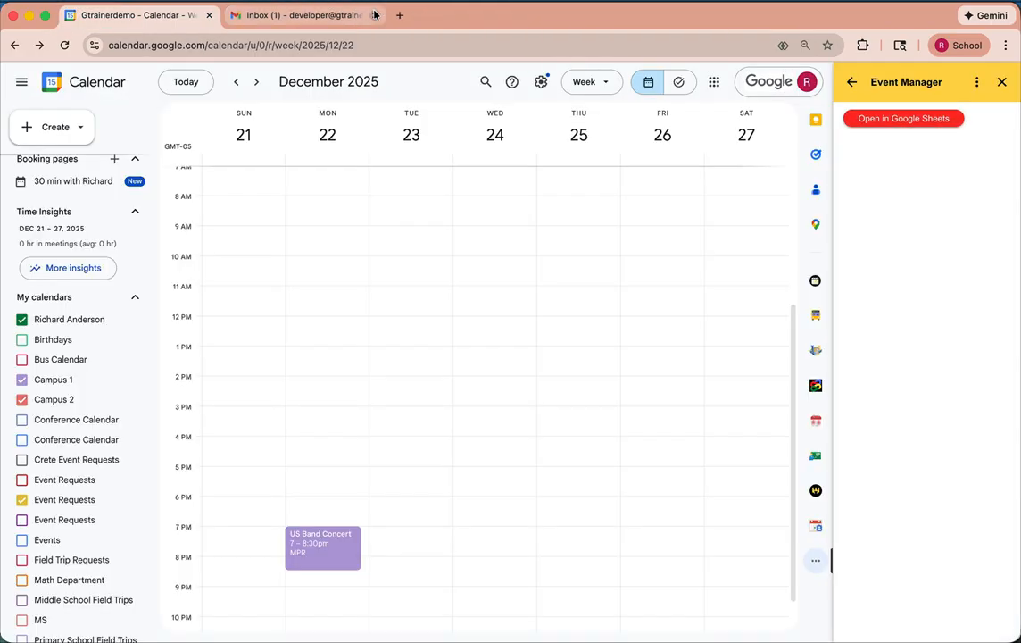
click(852, 81)
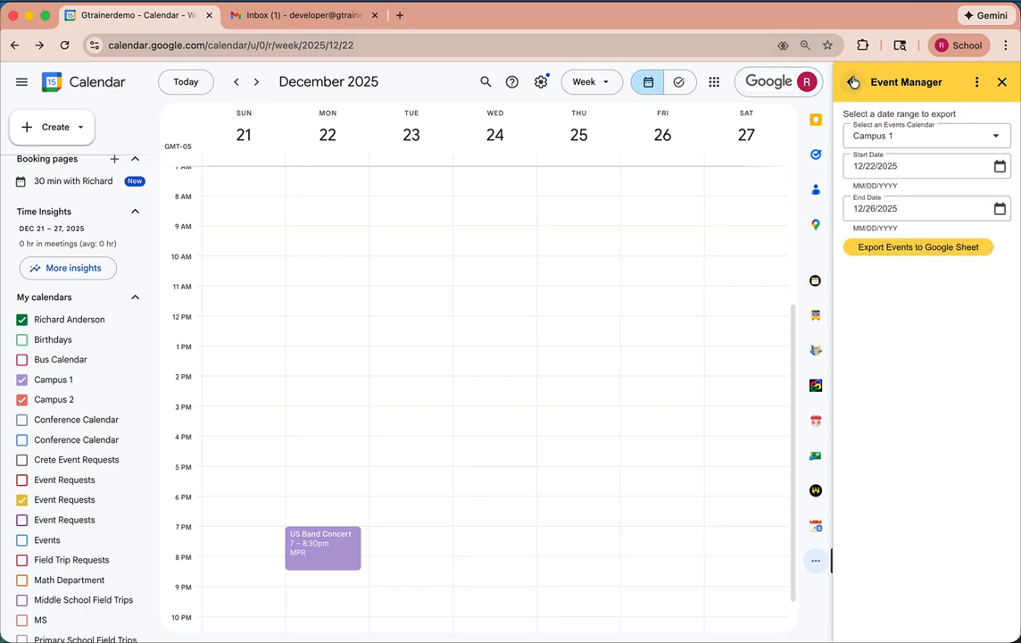
click(853, 82)
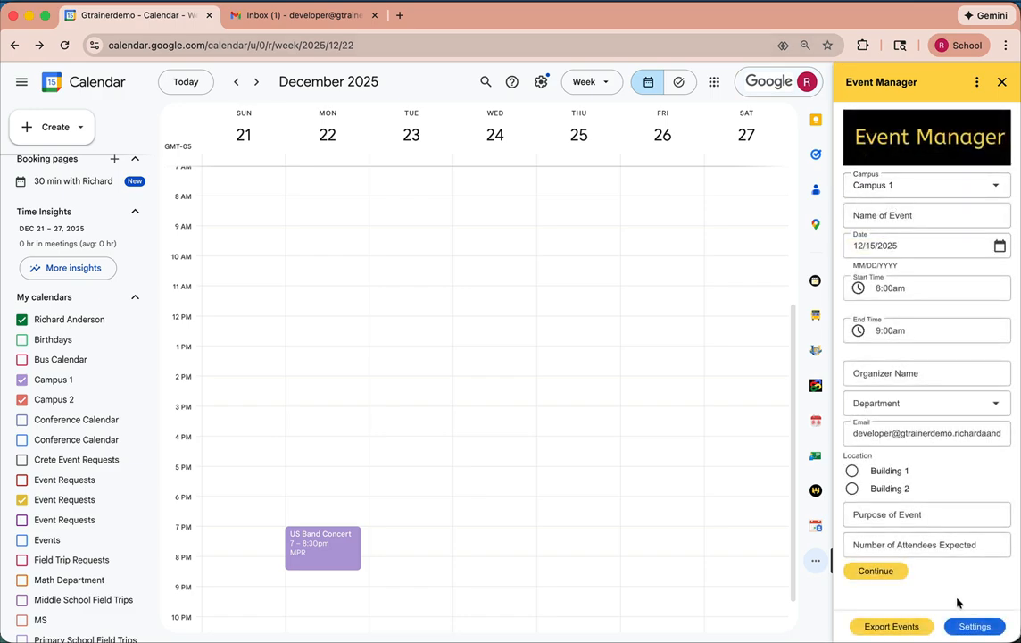
click(975, 626)
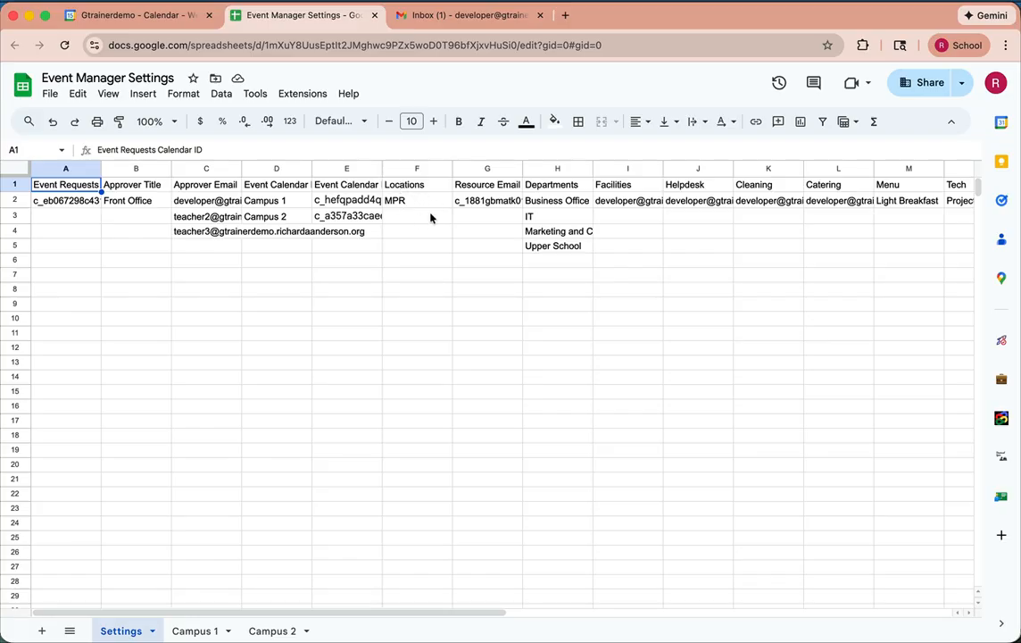
- Examine the resource email, the departments and the Facilities, Helpdesk, Cleaning and Catering notification addresses on the Settings sheet
click(490, 188)
click(488, 201)
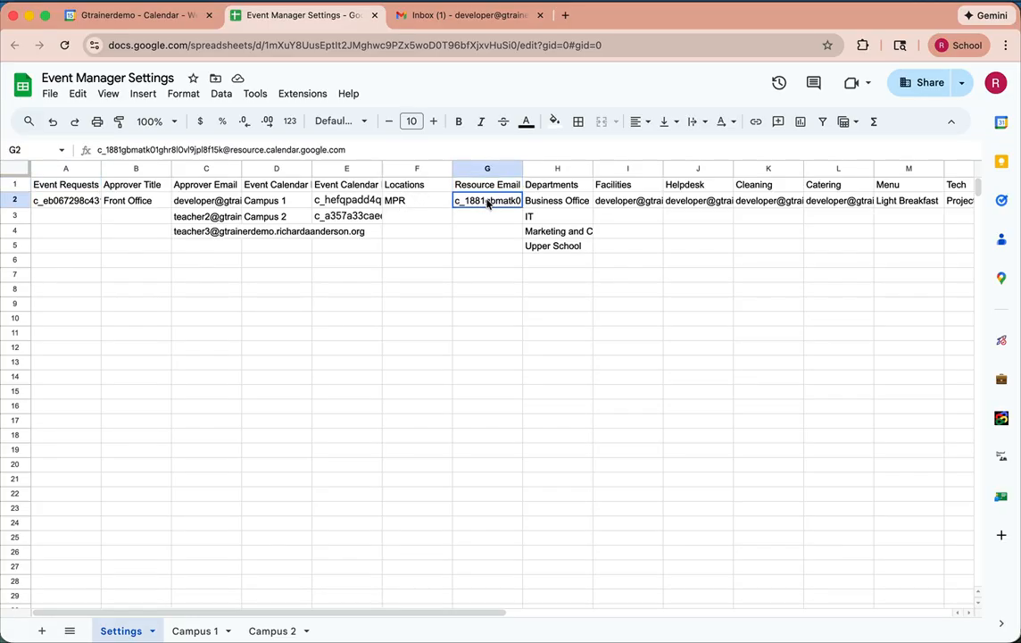
click(539, 169)
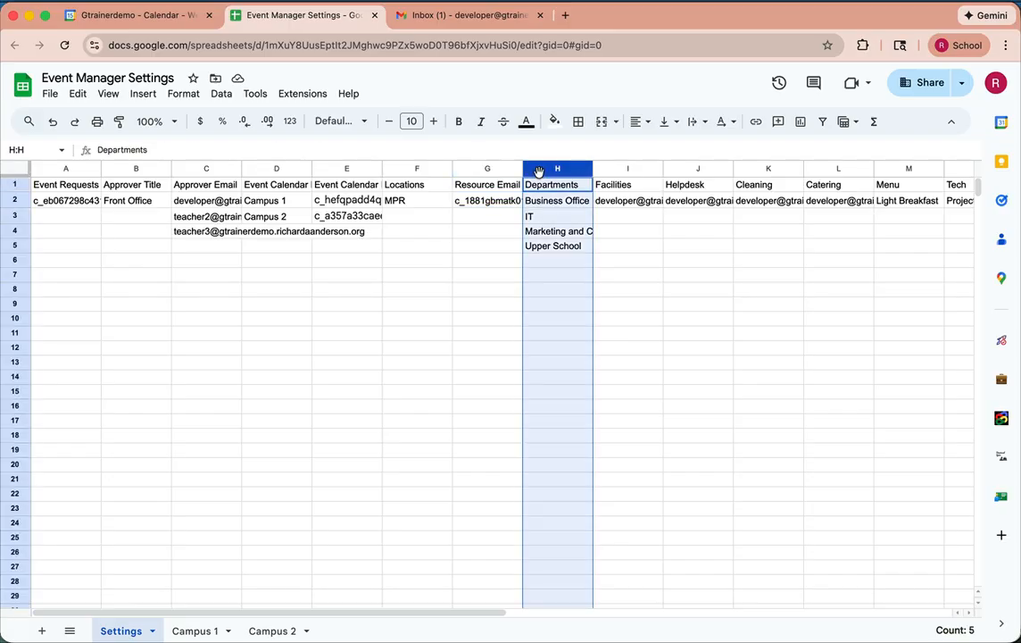
click(644, 202)
scroll(662, 253, right, 3)
click(572, 201)
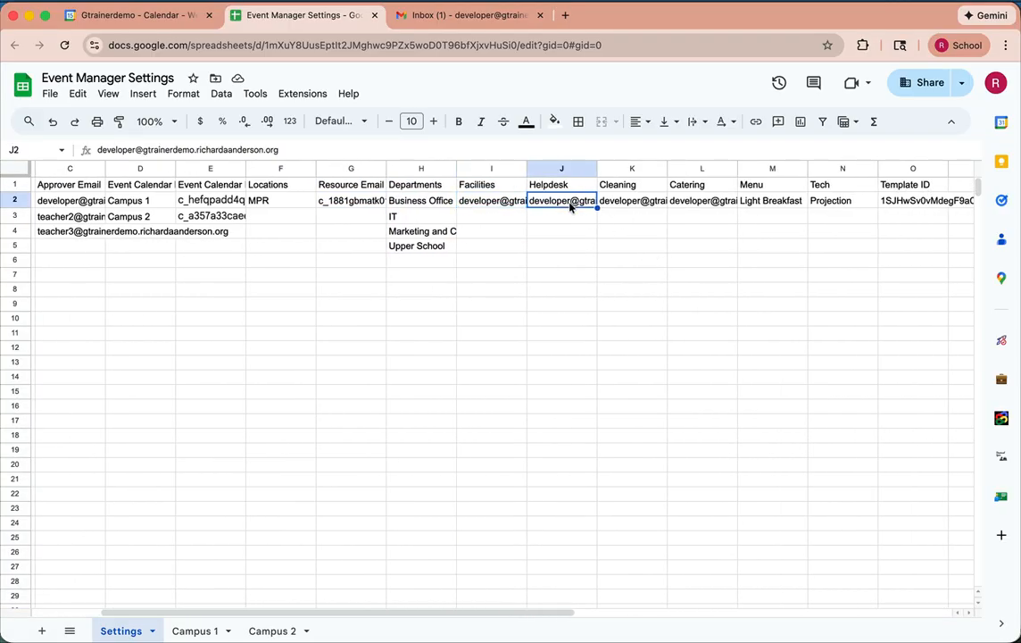
click(624, 202)
click(683, 202)
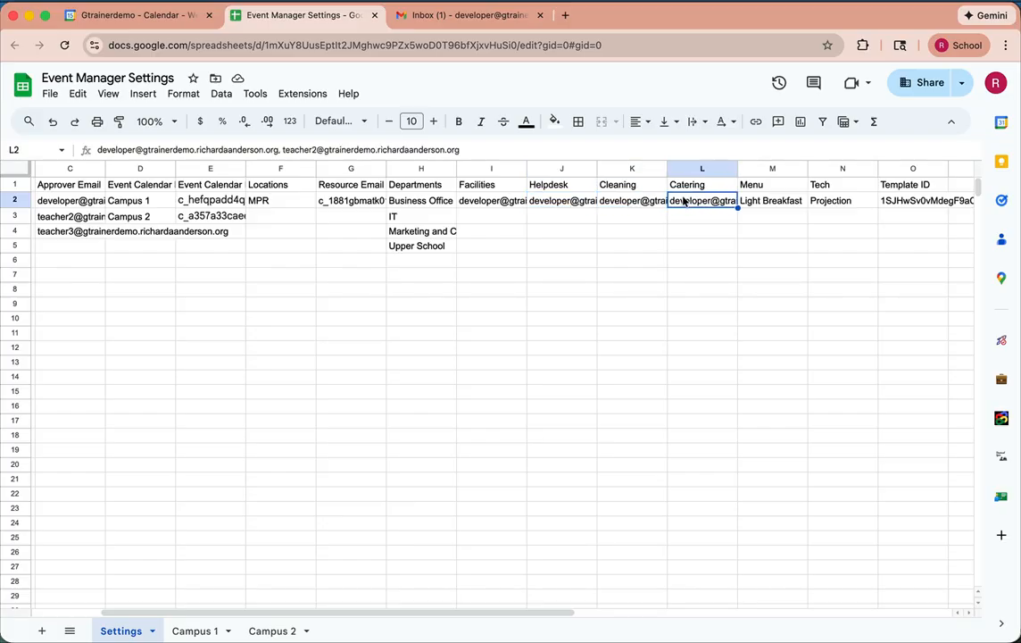
click(558, 205)
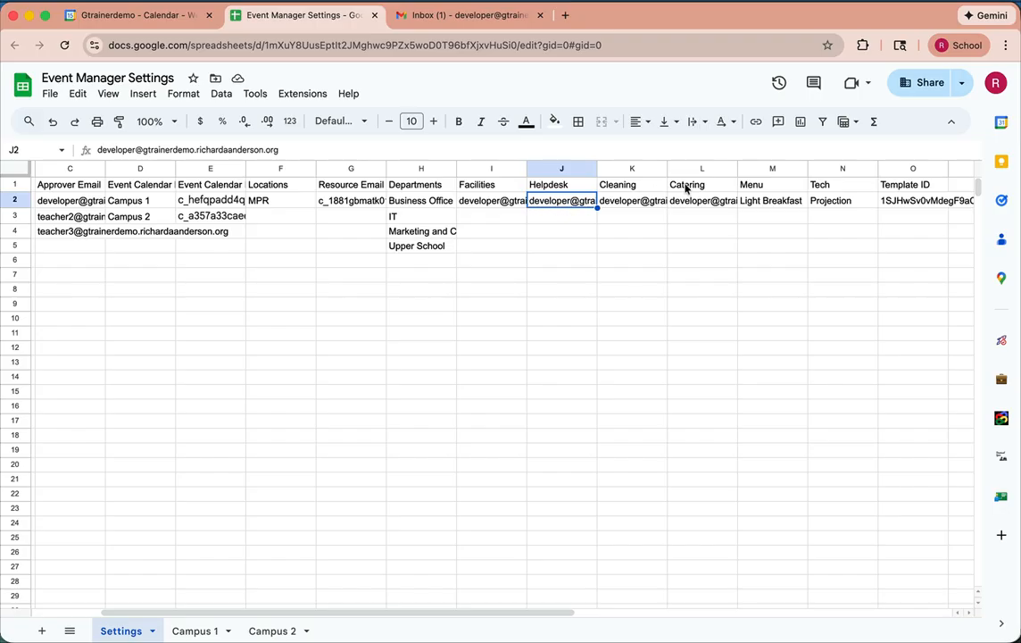
- Check the Tech and Template ID settings, and view the building and room lists on the Campus 1 and Campus 2 sheets
scroll(761, 436, right, 5)
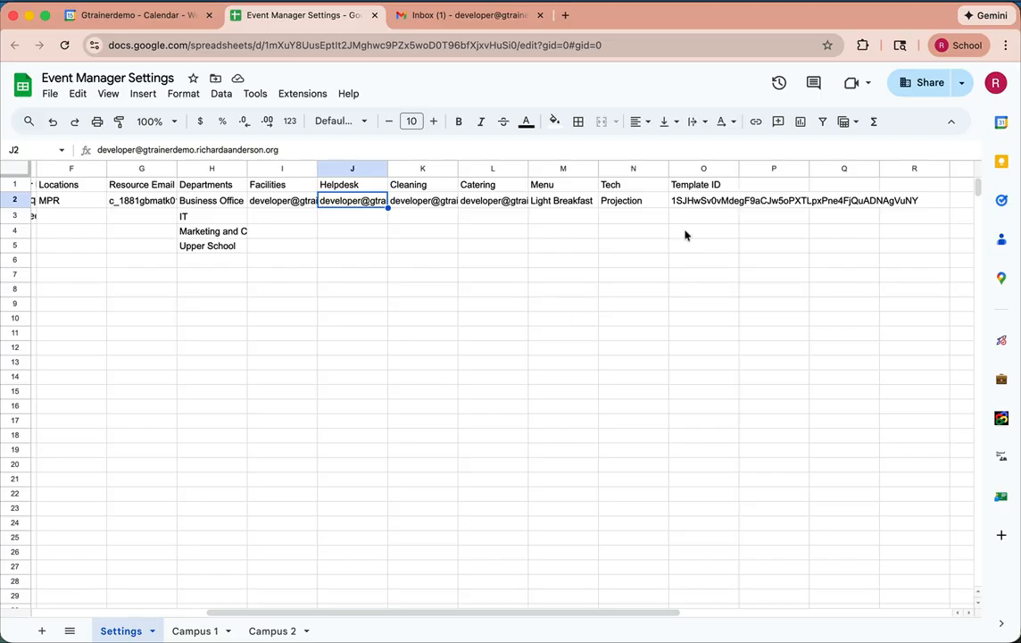
click(654, 204)
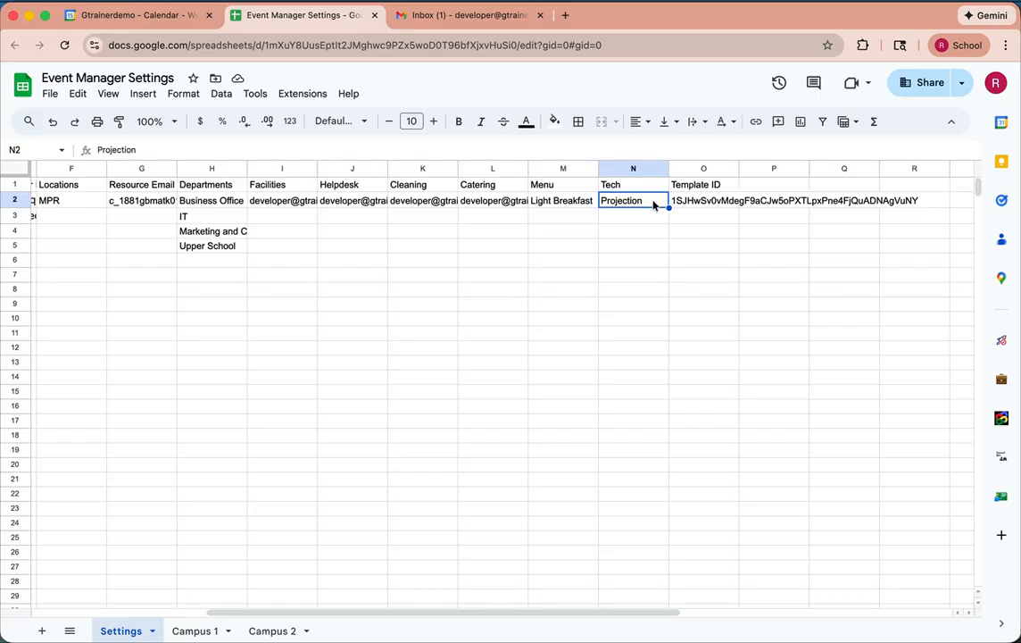
click(706, 204)
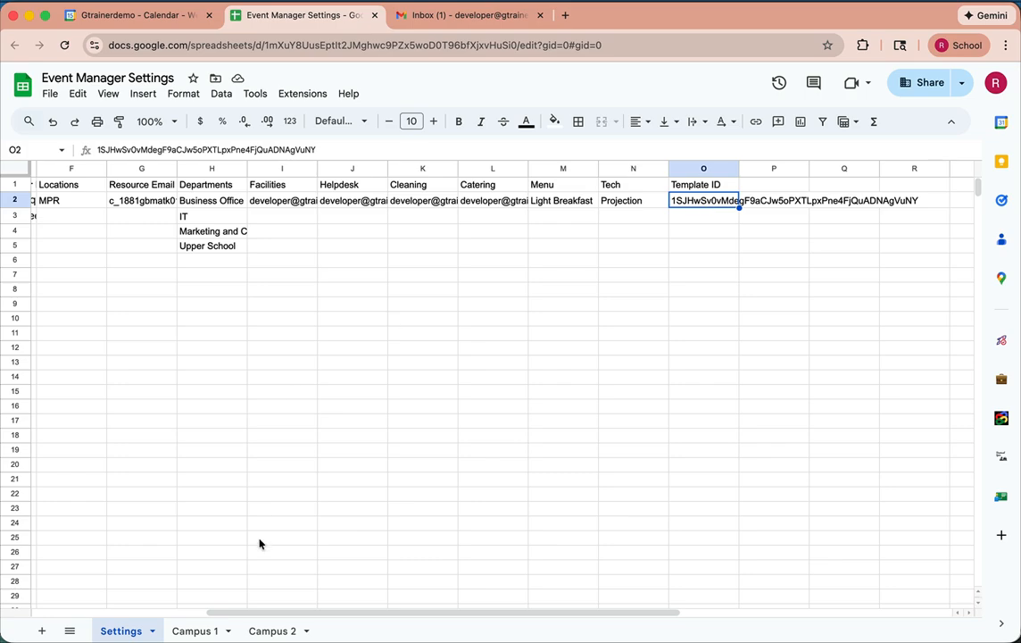
click(193, 630)
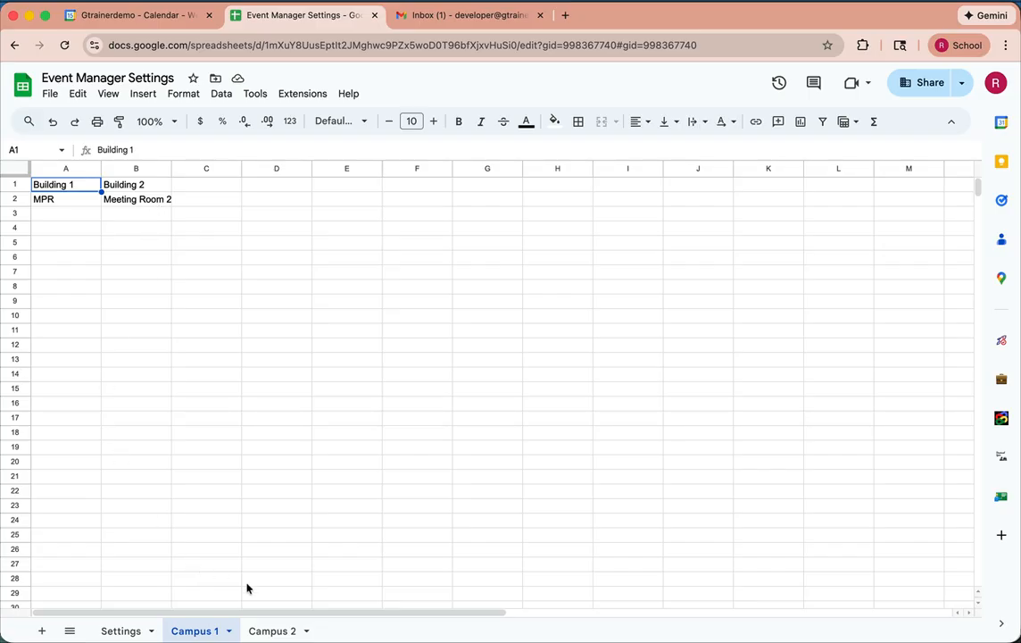
click(269, 631)
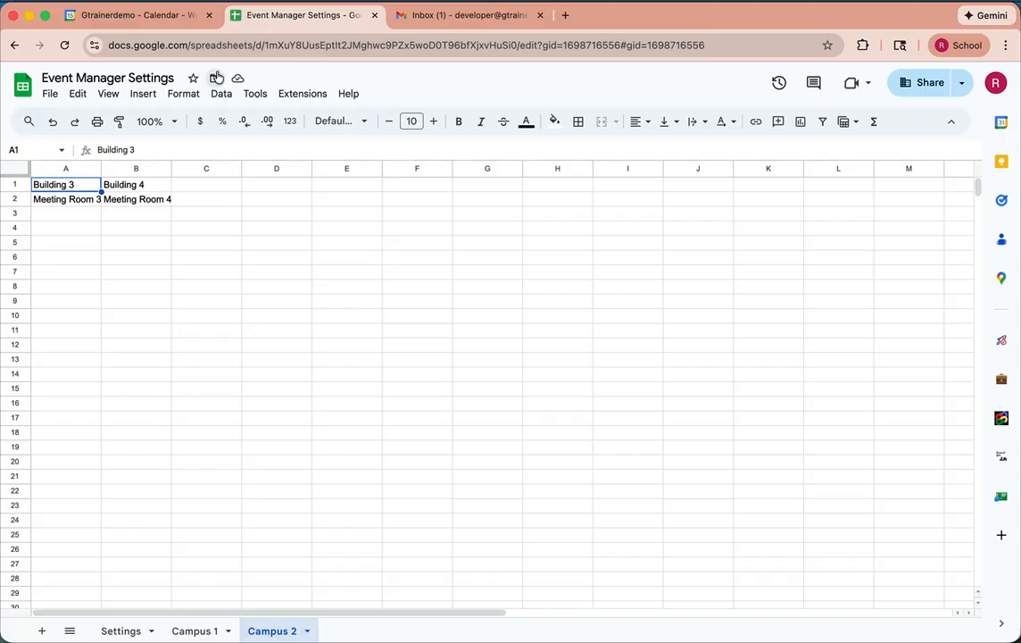
- Return to Google Calendar and open the Super Admin Resource Calendar Script from the Event Manager add-on
click(174, 16)
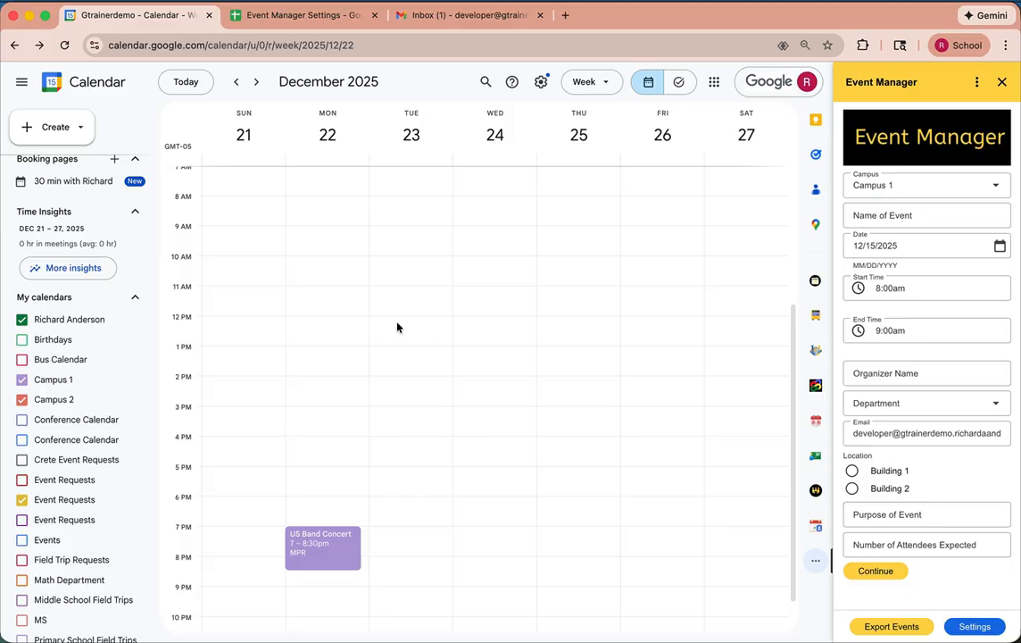
click(977, 82)
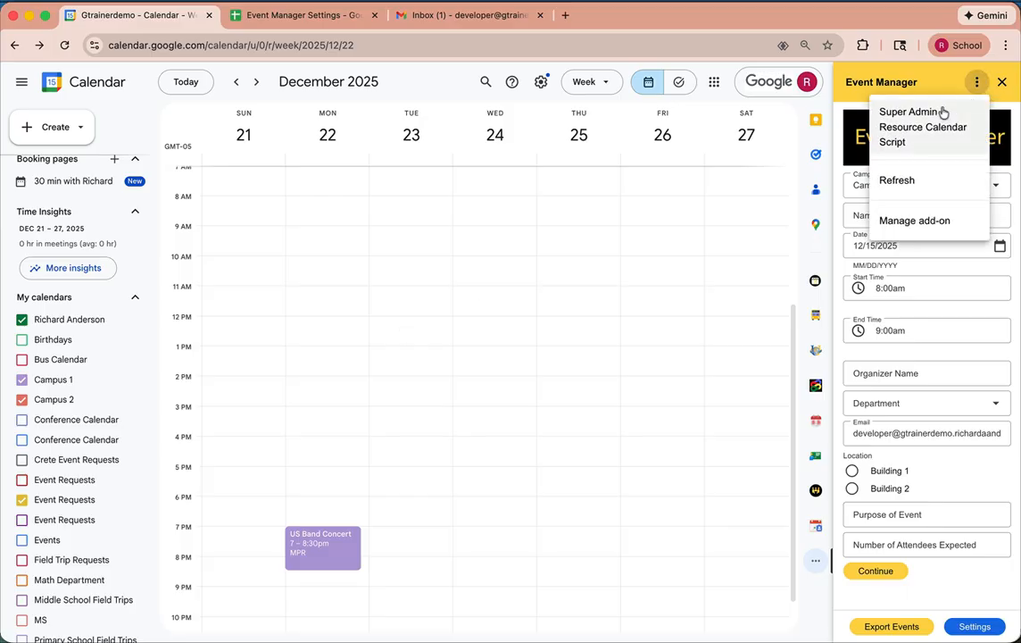
click(906, 128)
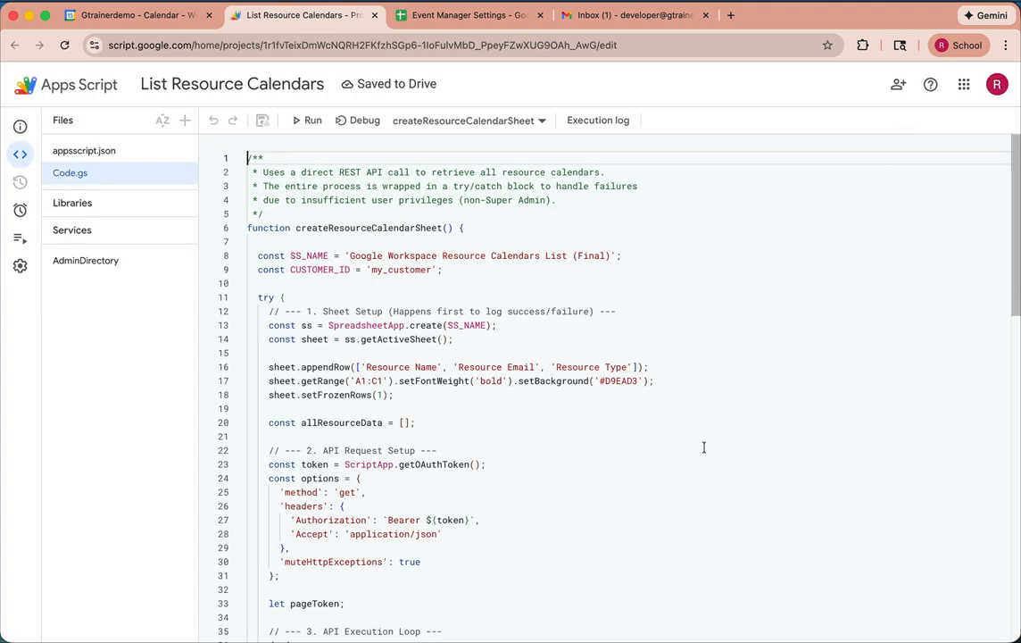
- Read through the List Resource Calendars script code, and close the script project to return to the calendar
scroll(703, 447, down, 10)
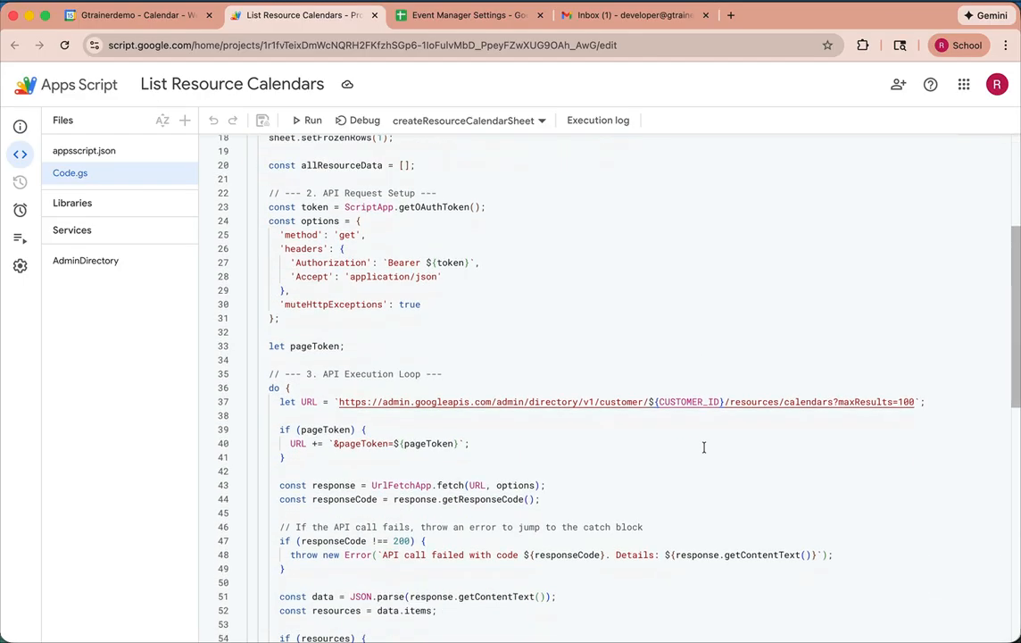
scroll(704, 447, down, 6)
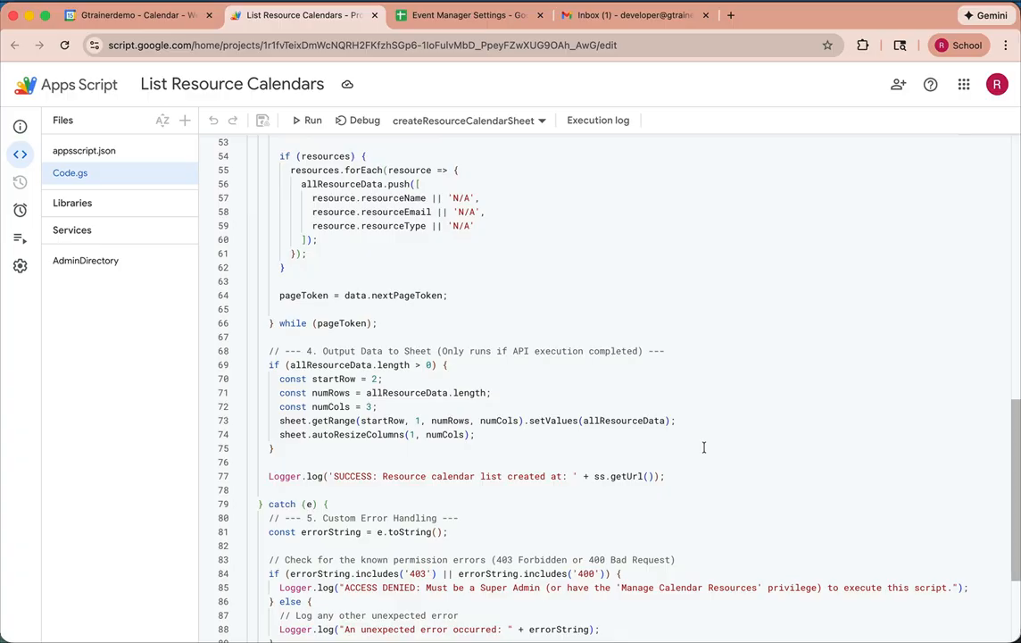
scroll(704, 447, down, 4)
scroll(703, 447, up, 20)
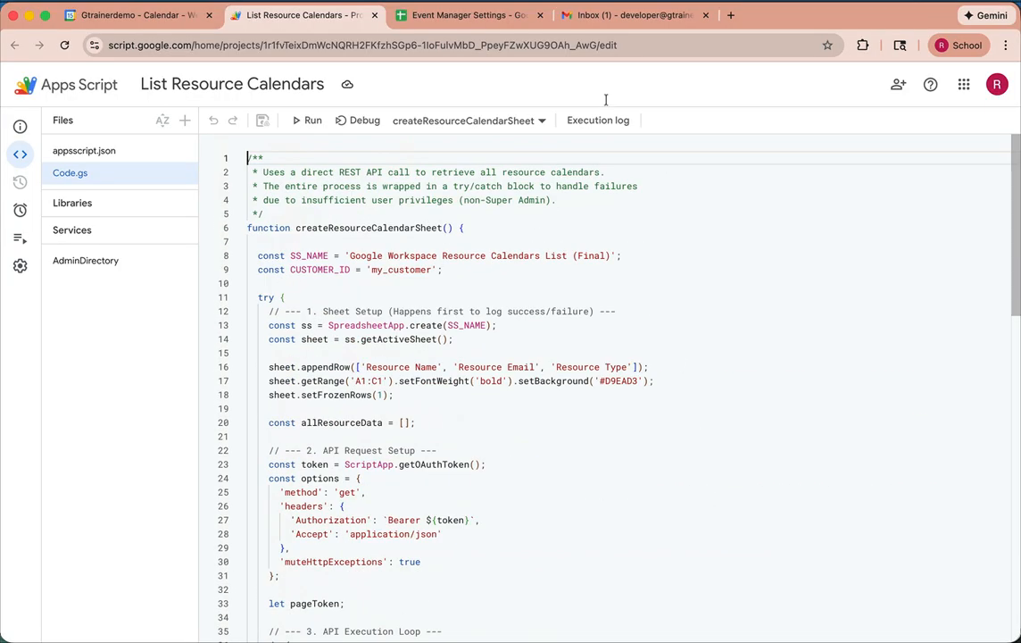
click(376, 15)
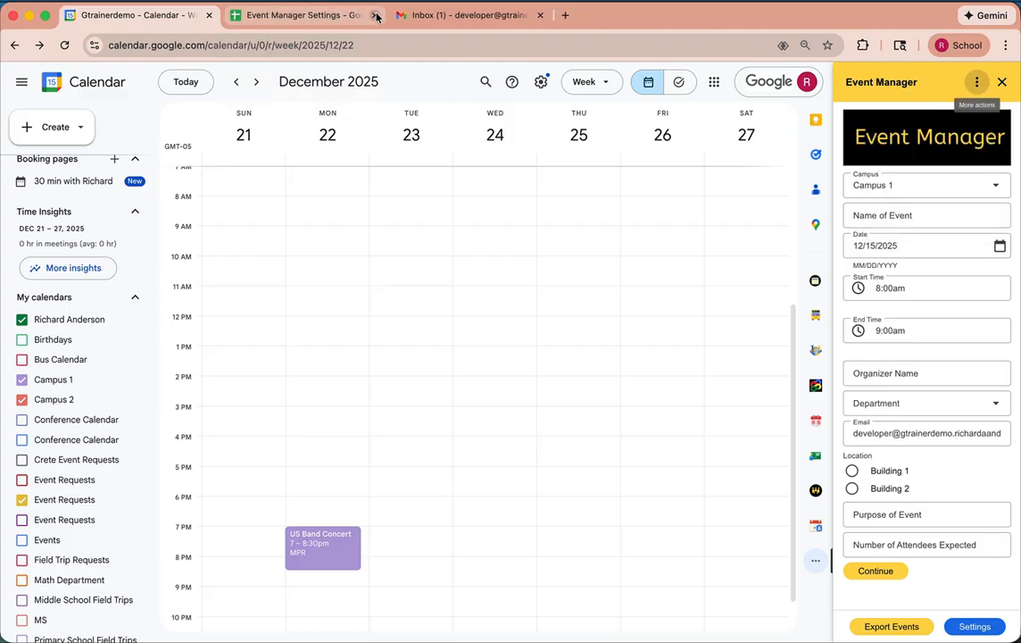